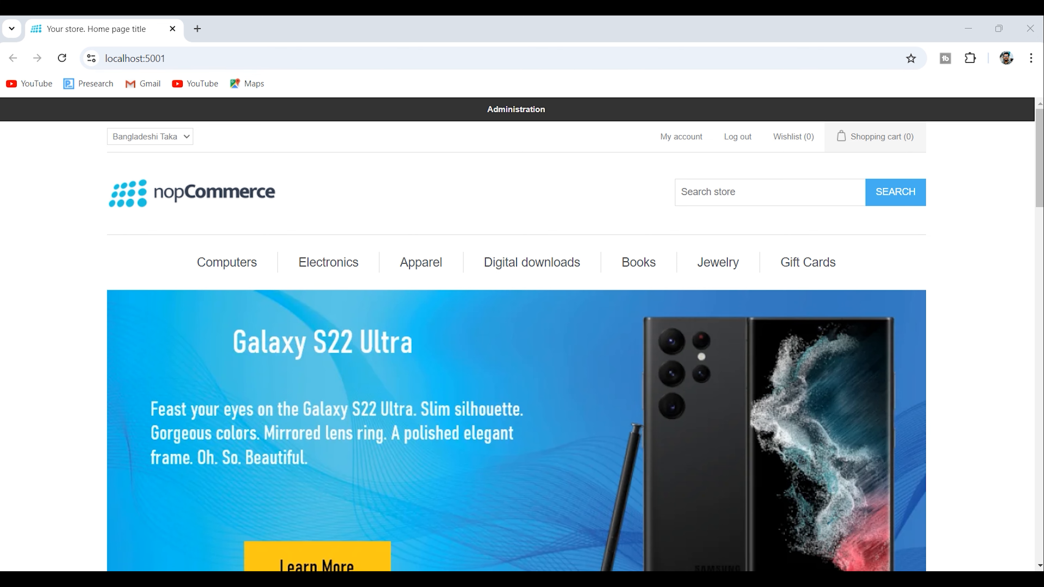
# Switch to File Explorer and look through the ExternalAuth.Google folder inside plugins, returning to its parent folder
pyautogui.hotkey('alt', 'Tab')
pyautogui.click(337, 179)
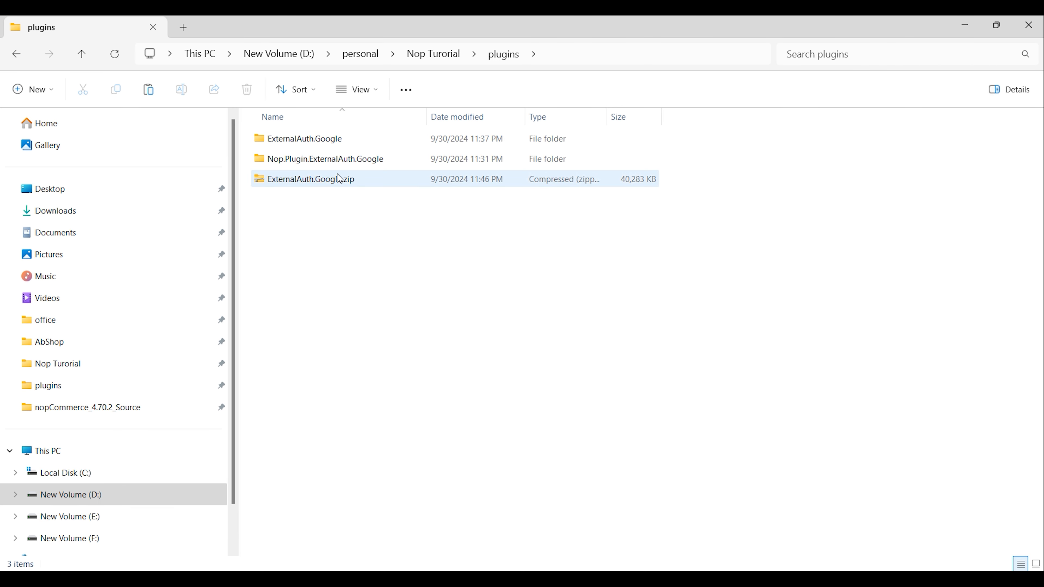
pyautogui.click(308, 139)
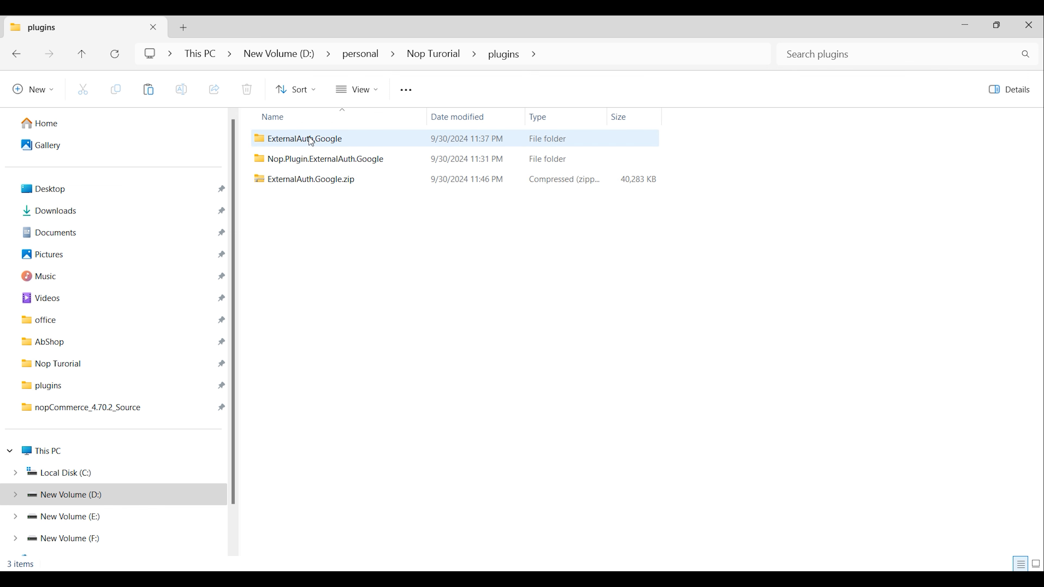
pyautogui.doubleClick(317, 141)
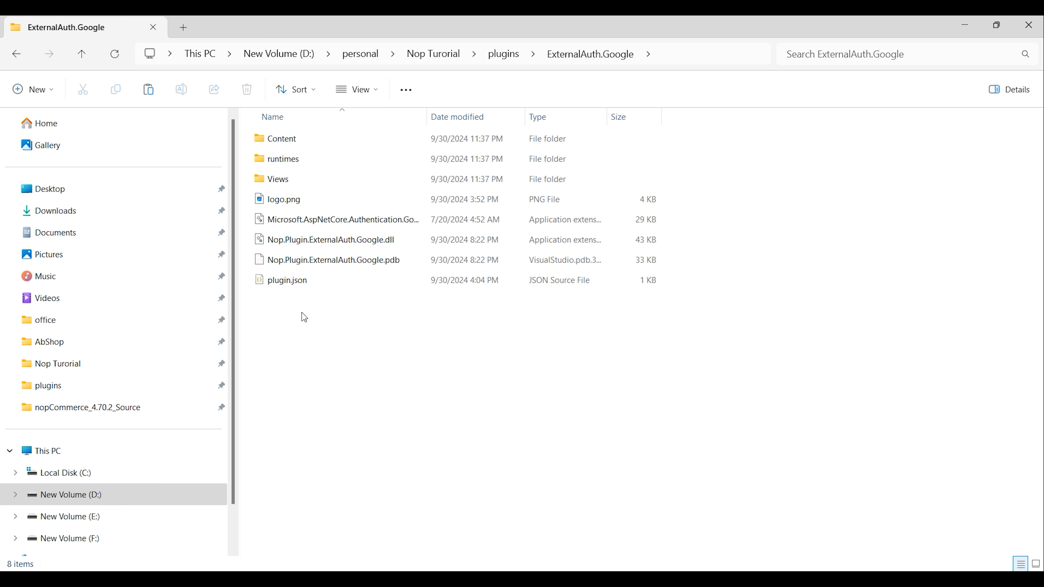
pyautogui.click(82, 54)
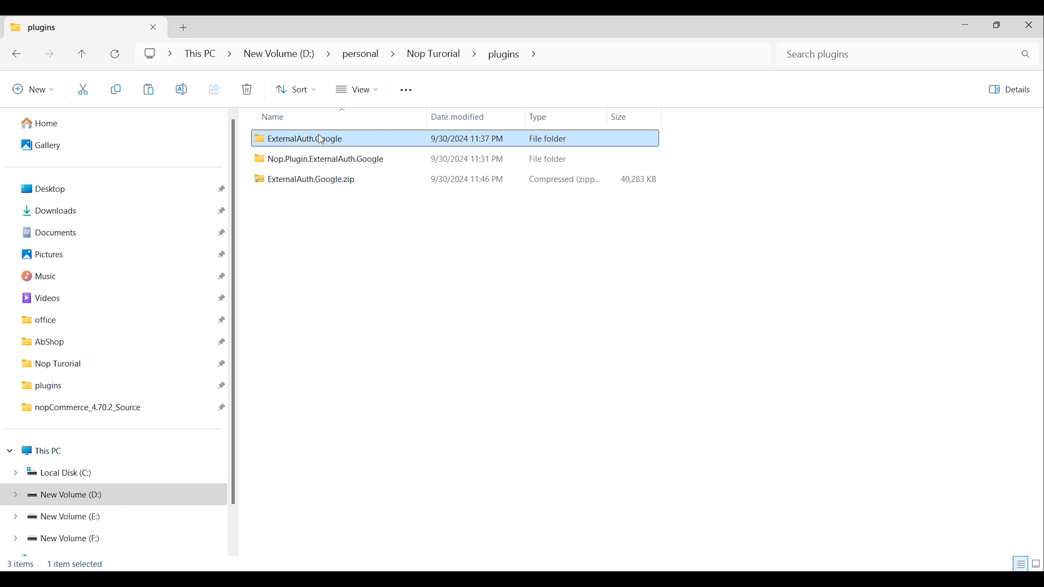
# Copy the ExternalAuth.Google folder and switch to the other File Explorer window showing the store's Plugins folder
pyautogui.click(320, 218)
pyautogui.click(334, 140)
pyautogui.click(418, 325)
pyautogui.moveTo(463, 582)
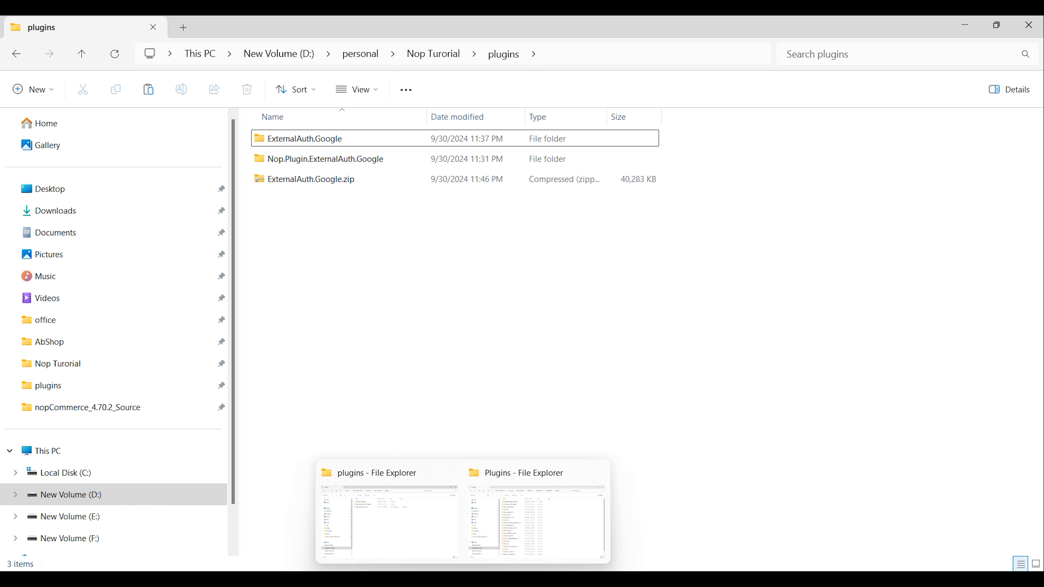
pyautogui.click(546, 518)
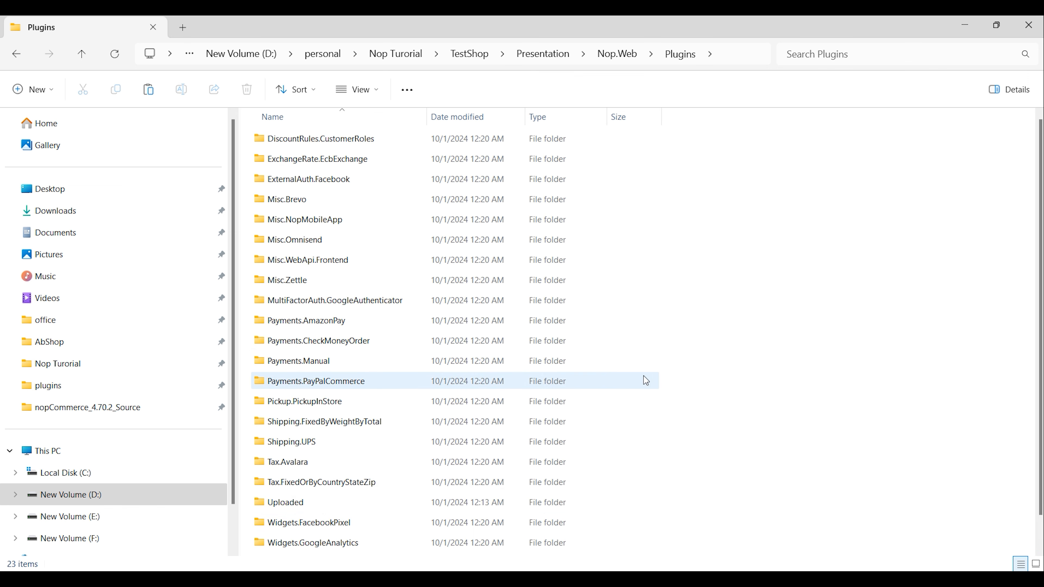
# Paste the copied ExternalAuth.Google folder into TestShop\Presentation\Nop.Web\Plugins
pyautogui.click(462, 54)
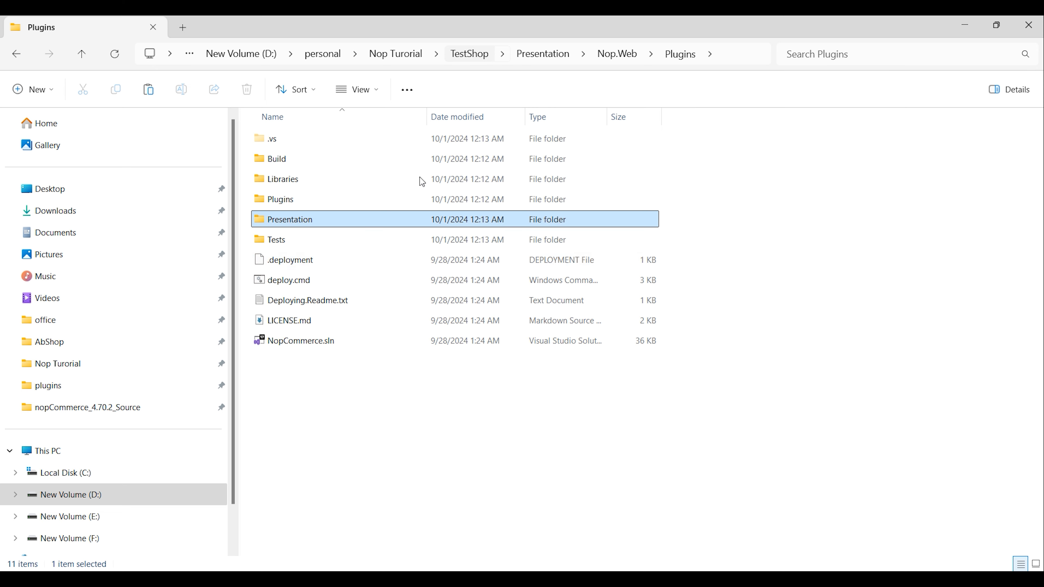
pyautogui.click(335, 374)
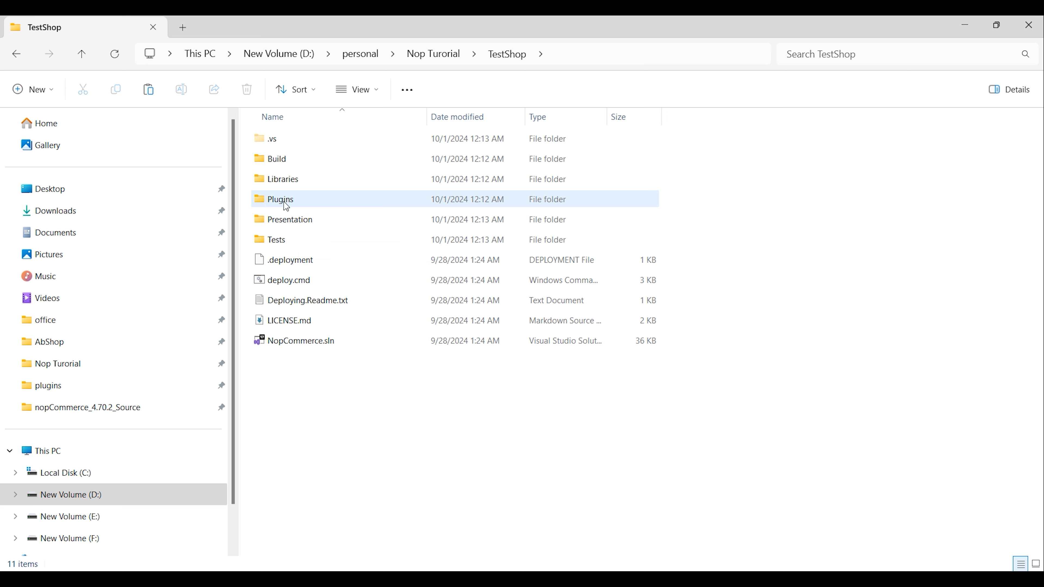
pyautogui.doubleClick(282, 222)
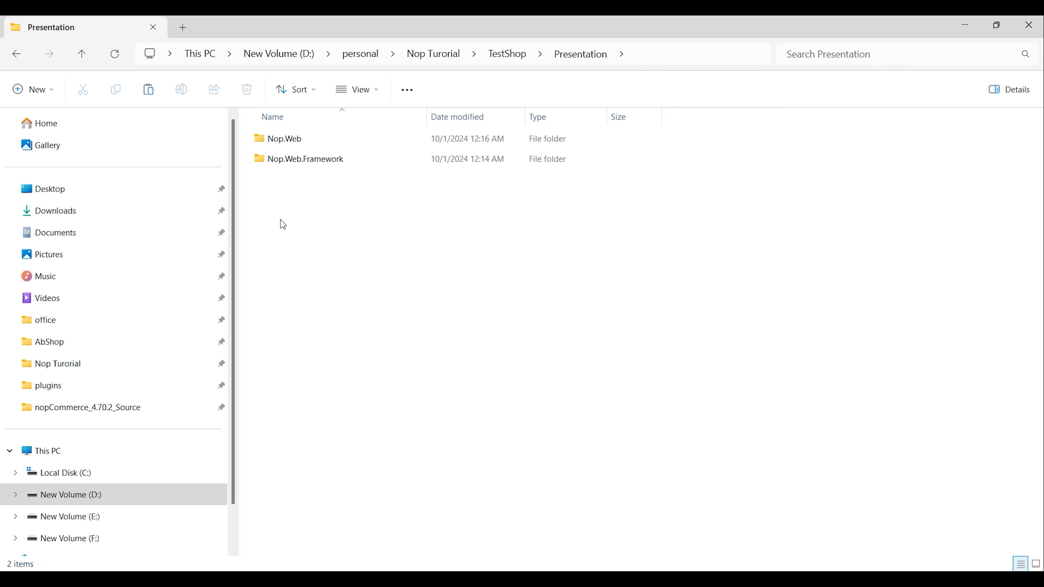
pyautogui.click(290, 139)
pyautogui.doubleClick(290, 140)
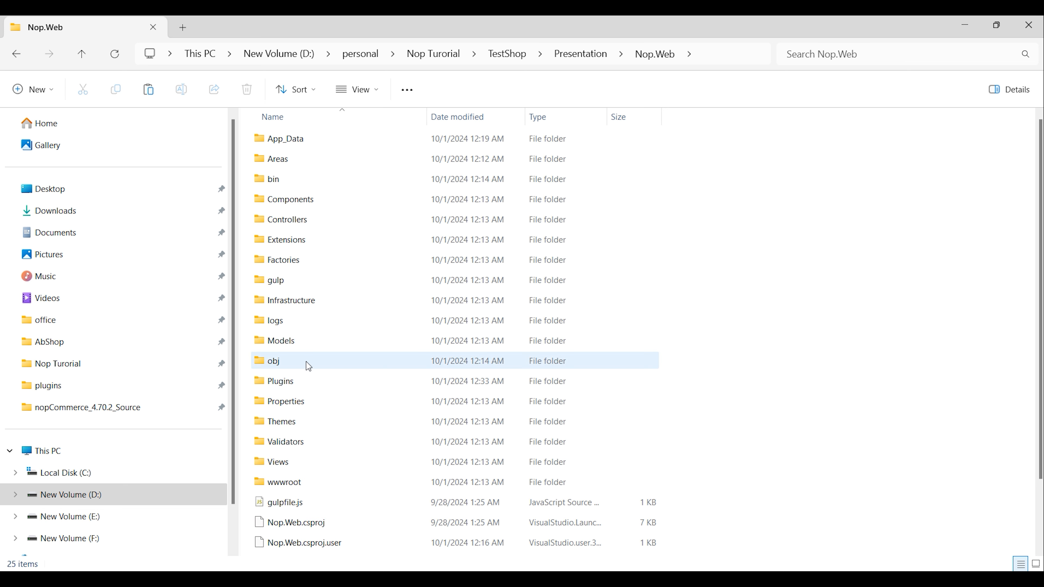
pyautogui.scroll(-2, 296, 366)
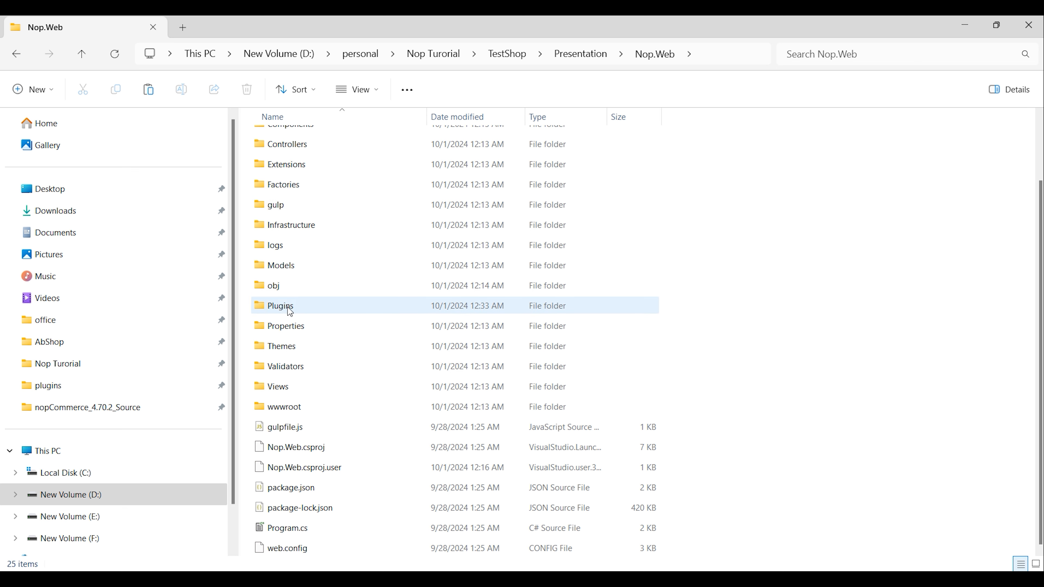
pyautogui.moveTo(292, 309)
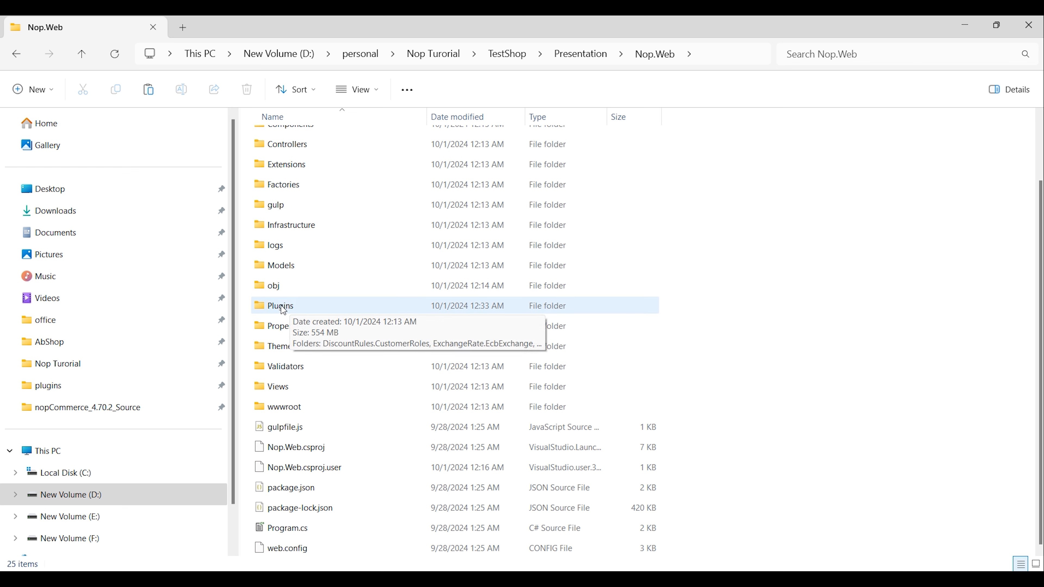
pyautogui.doubleClick(284, 308)
pyautogui.scroll(-1, 461, 360)
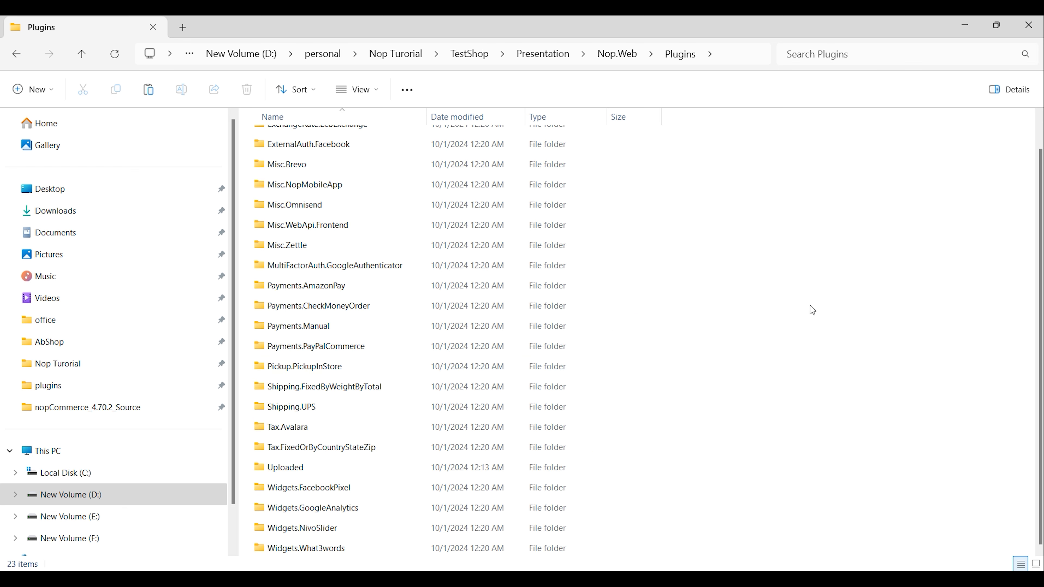
pyautogui.hotkey('ctrl', 'v')
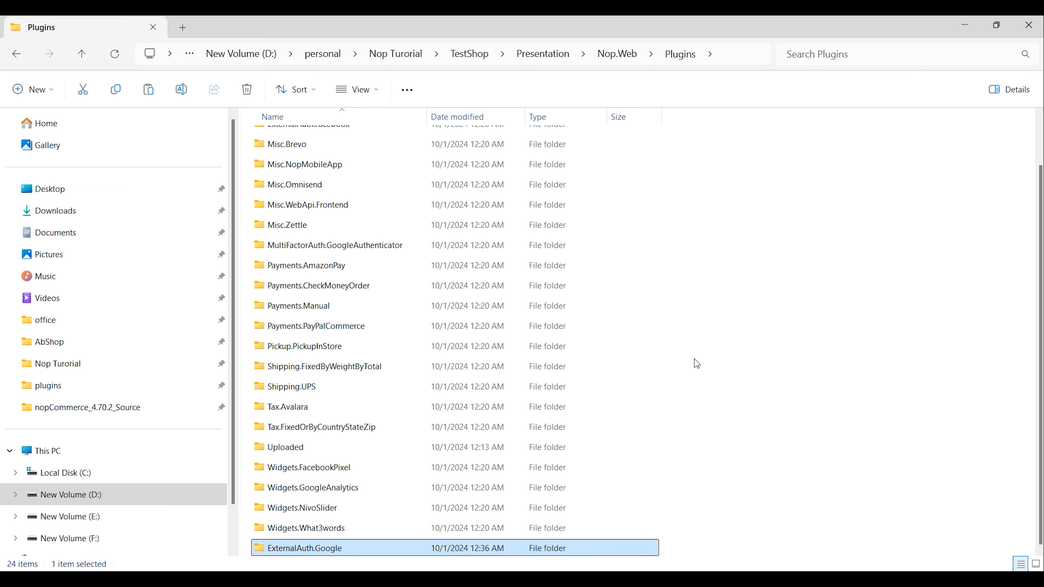
# Switch to Visual Studio and check the Plugins folder under Nop.Web for the ExternalAuth.Google plugin
pyautogui.click(732, 579)
pyautogui.scroll(4, 853, 349)
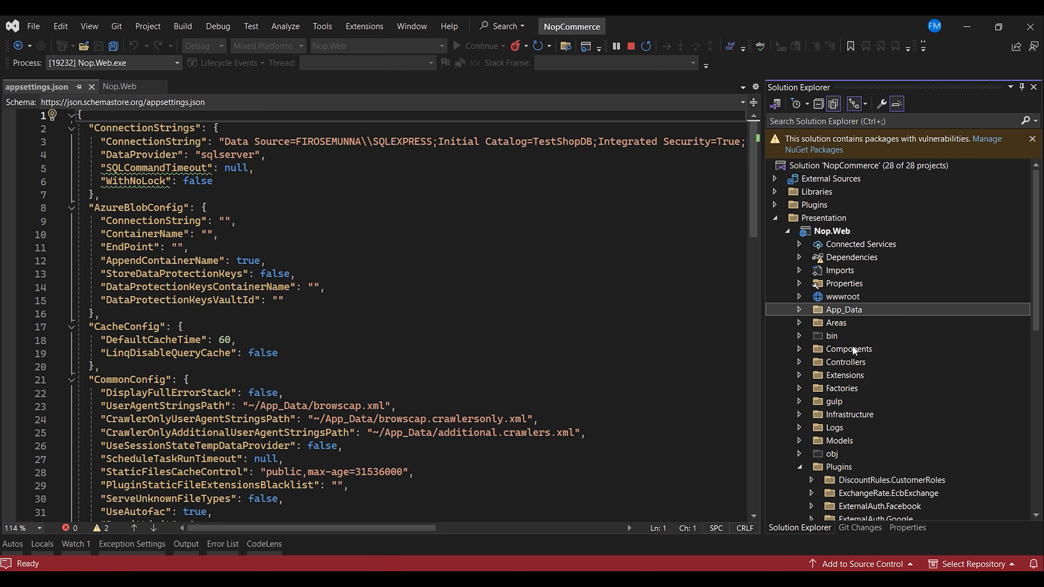
pyautogui.scroll(-5, 820, 336)
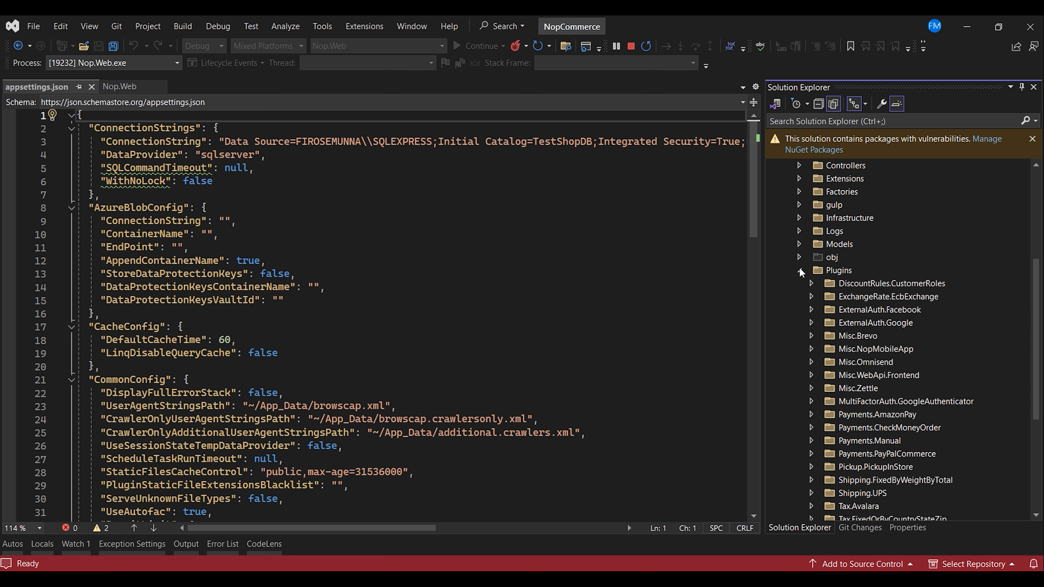
pyautogui.scroll(5, 829, 301)
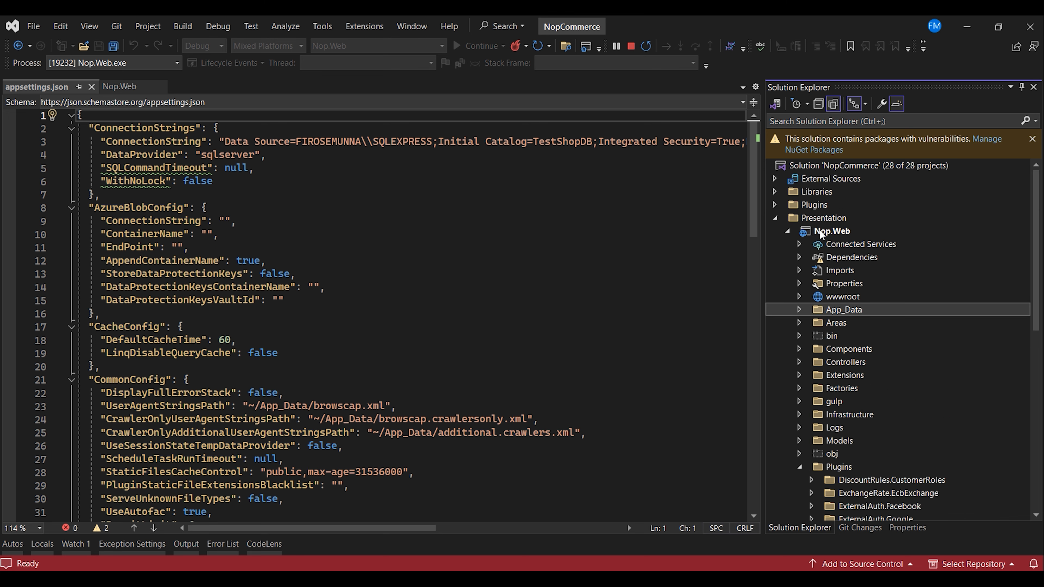
pyautogui.scroll(-3, 823, 349)
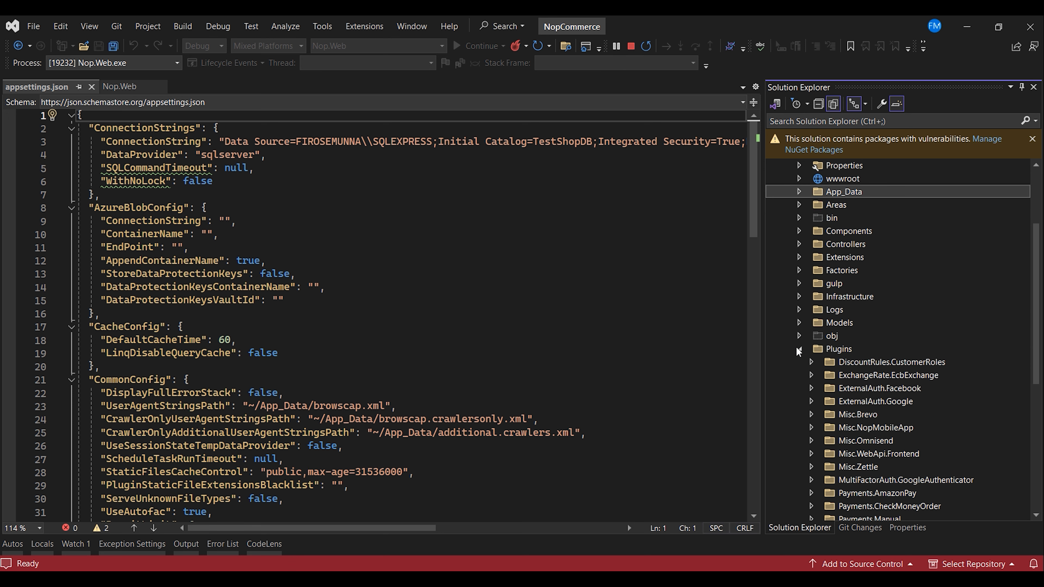
pyautogui.scroll(-3, 812, 354)
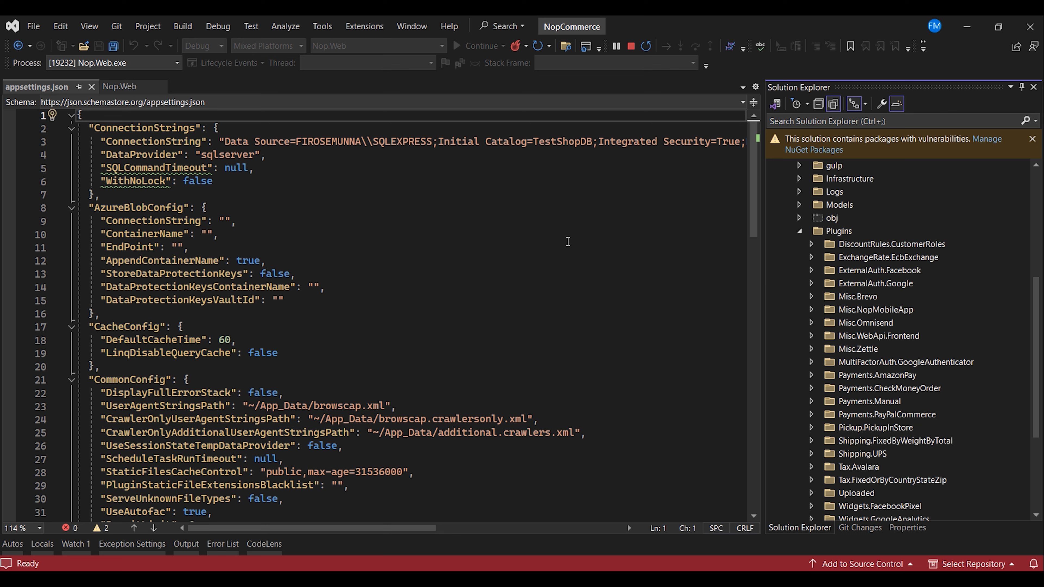
# Clean the NopCommerce solution, agreeing to stop the running debug session
pyautogui.click(183, 26)
pyautogui.click(211, 73)
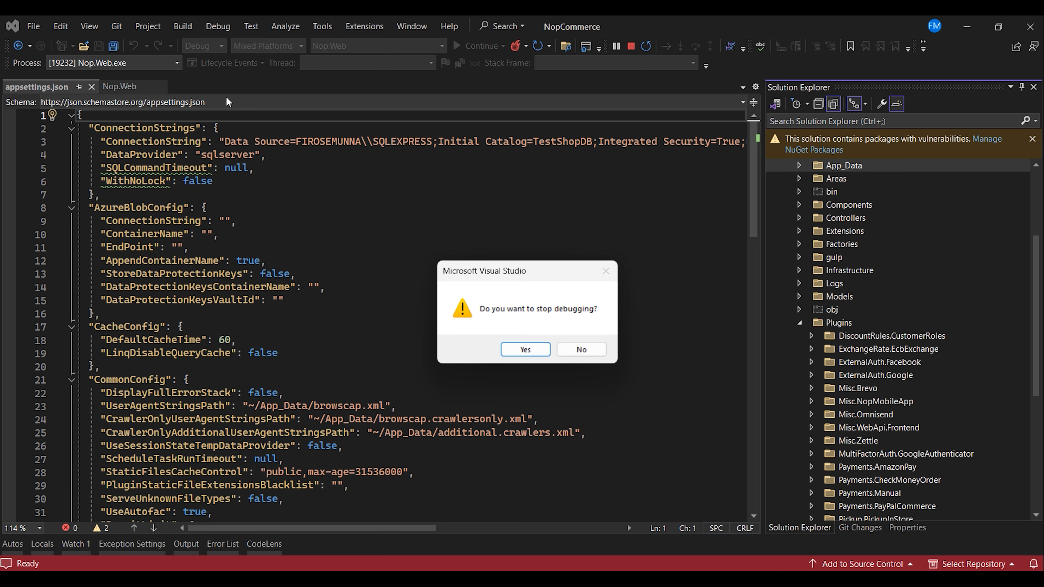
pyautogui.click(523, 349)
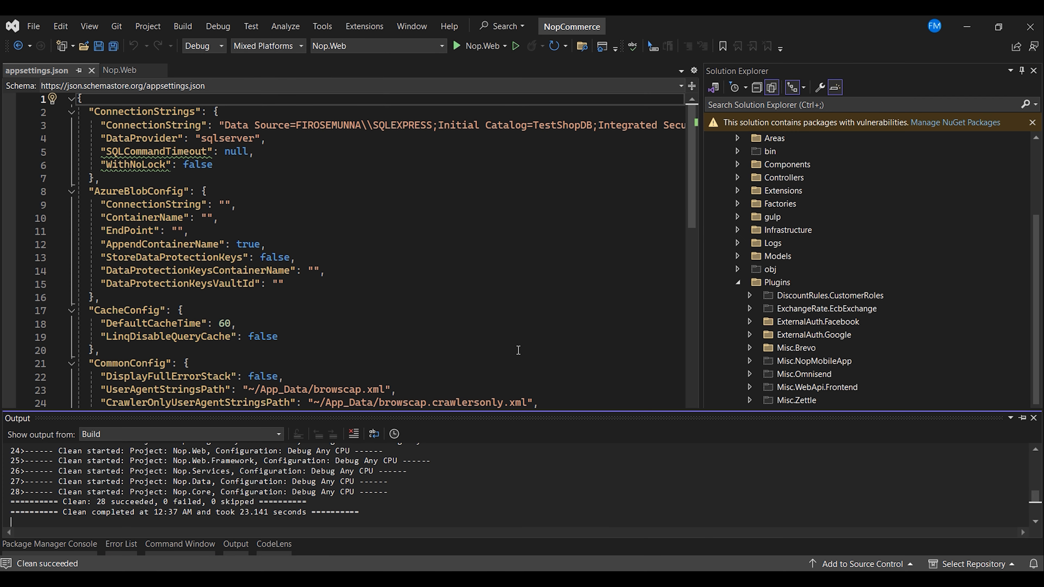
# Rebuild the NopCommerce solution and start the Nop.Web project
pyautogui.click(185, 26)
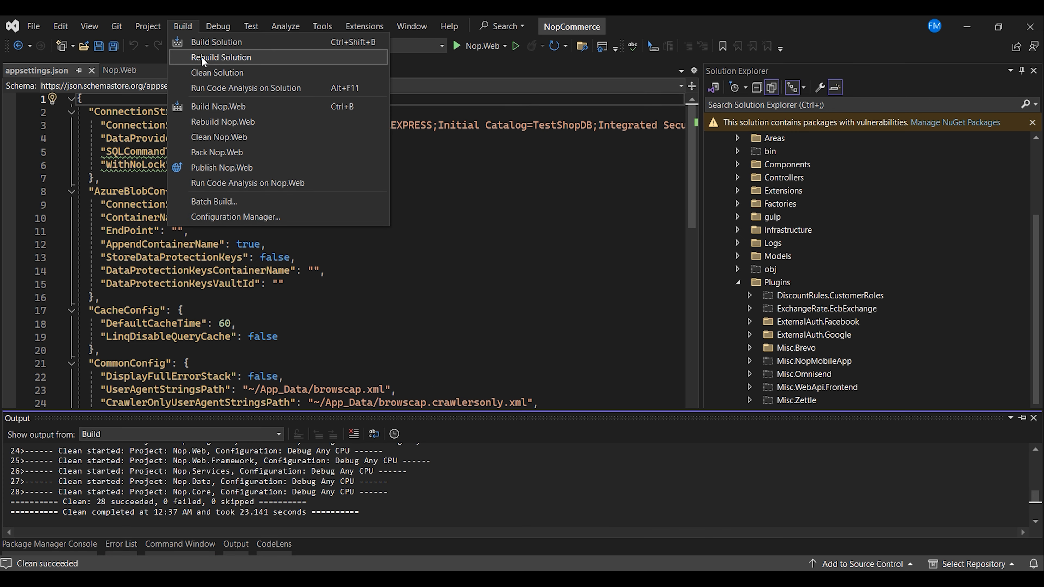
pyautogui.click(220, 57)
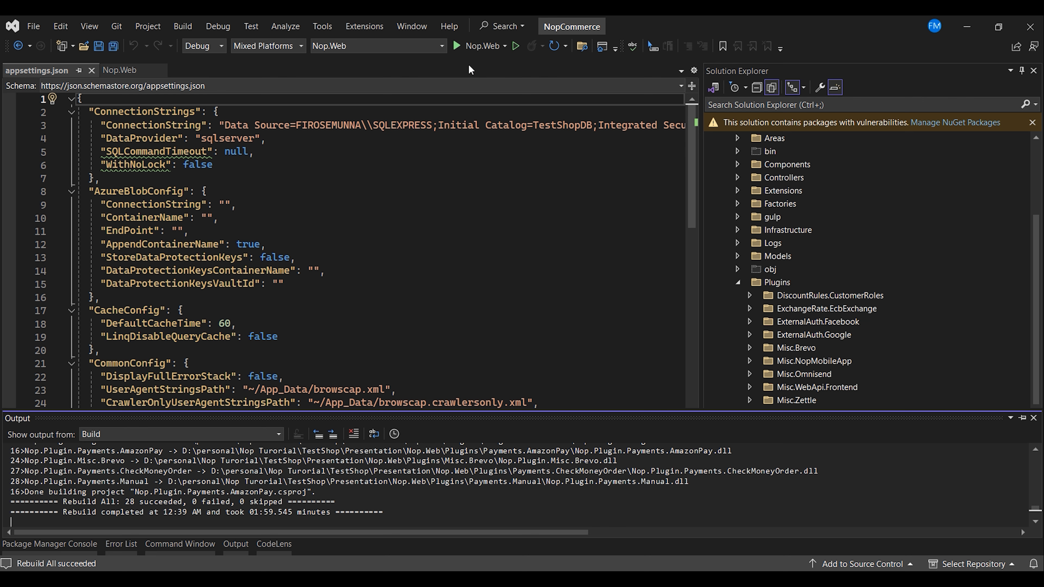
pyautogui.click(477, 47)
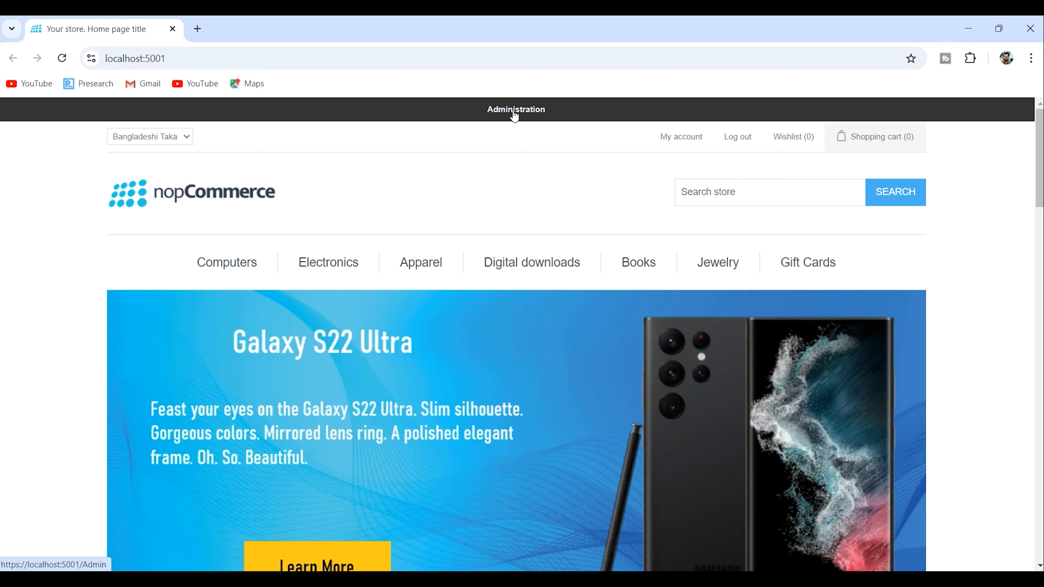
# Open the store's administration area and go to the Local plugins page under Configuration
pyautogui.click(514, 111)
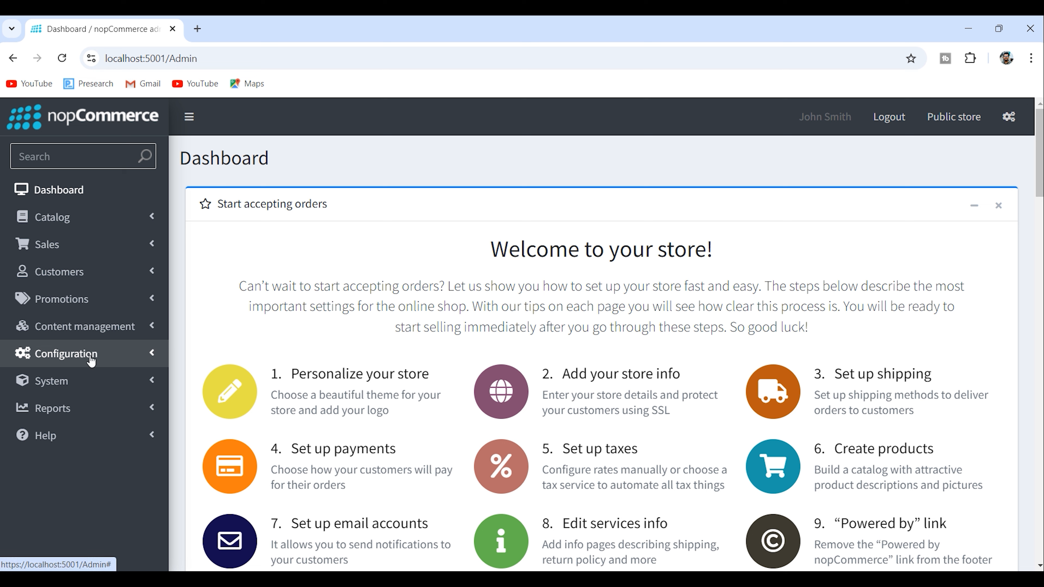
pyautogui.click(117, 357)
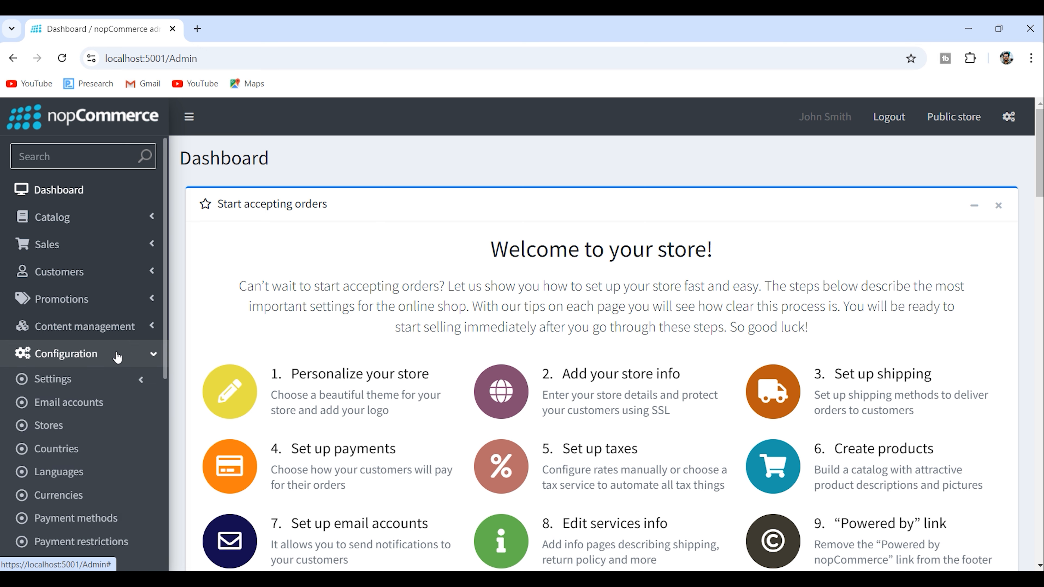
pyautogui.scroll(-1, 95, 390)
pyautogui.scroll(-5, 95, 390)
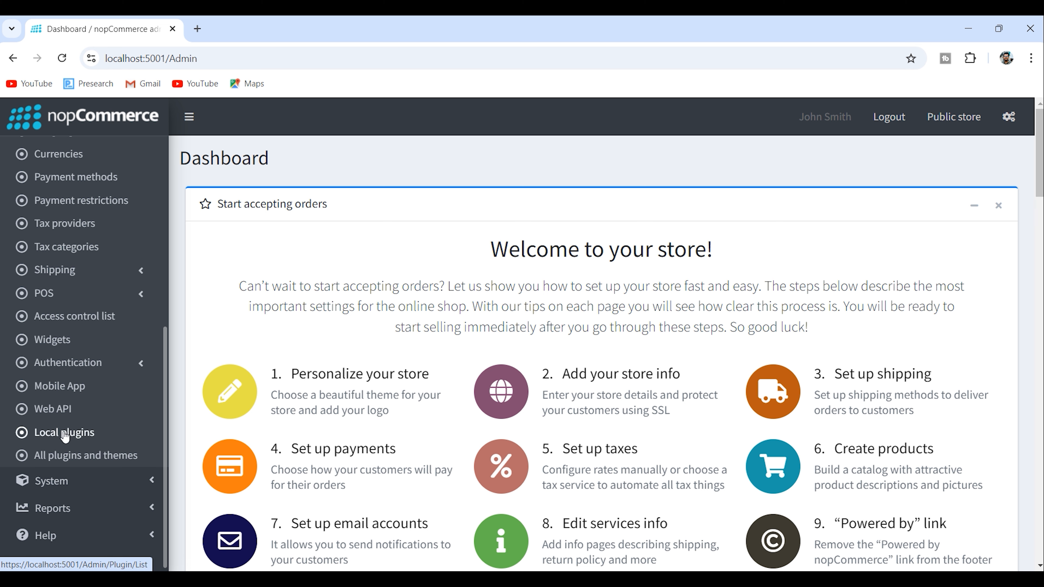
pyautogui.click(65, 432)
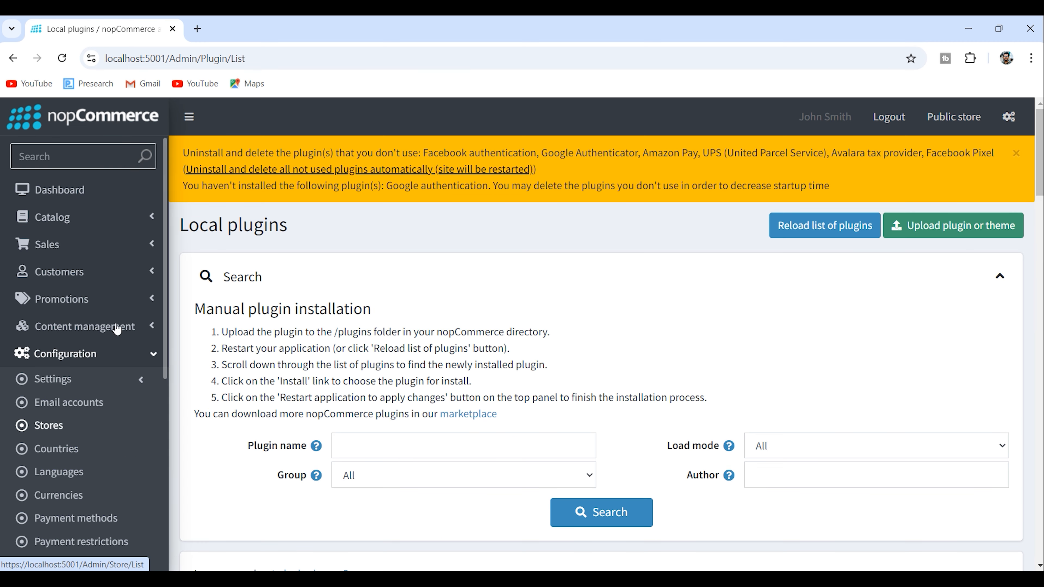
# Install the Google authentication plugin from the local plugins list and restart the application to apply the changes
pyautogui.scroll(-5, 536, 283)
pyautogui.scroll(-6, 536, 283)
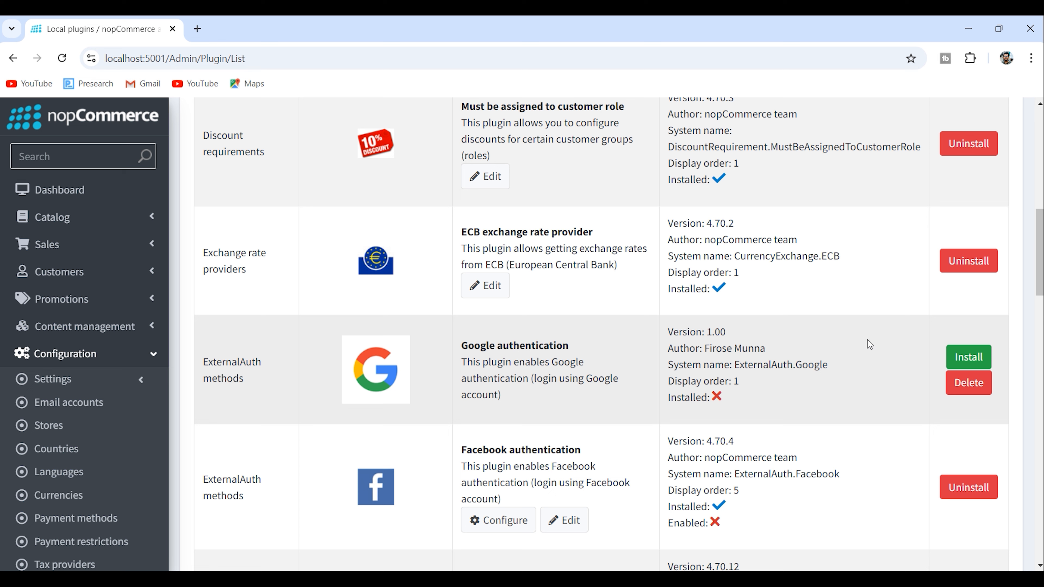
pyautogui.click(957, 358)
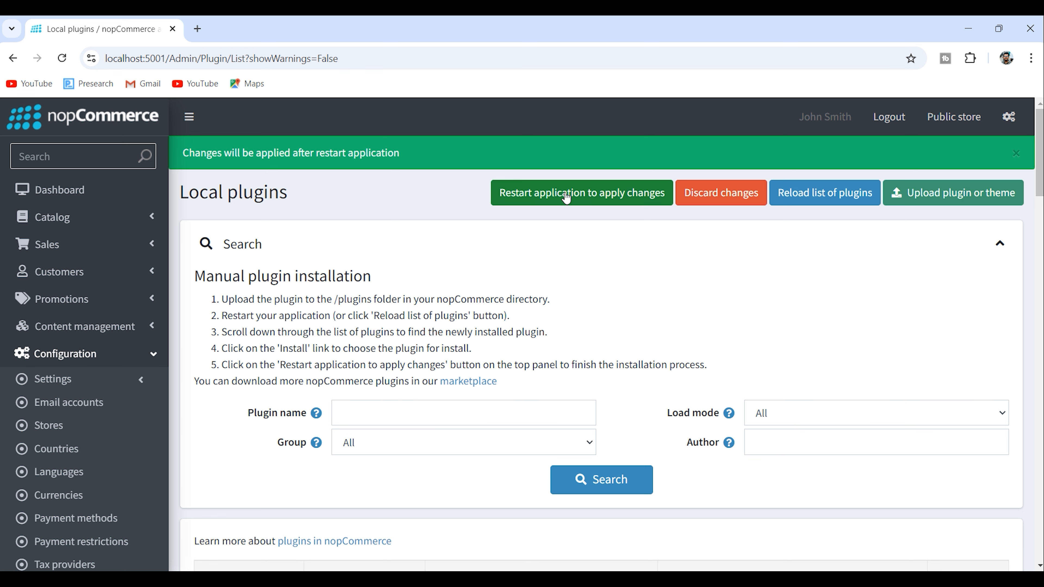
pyautogui.click(579, 193)
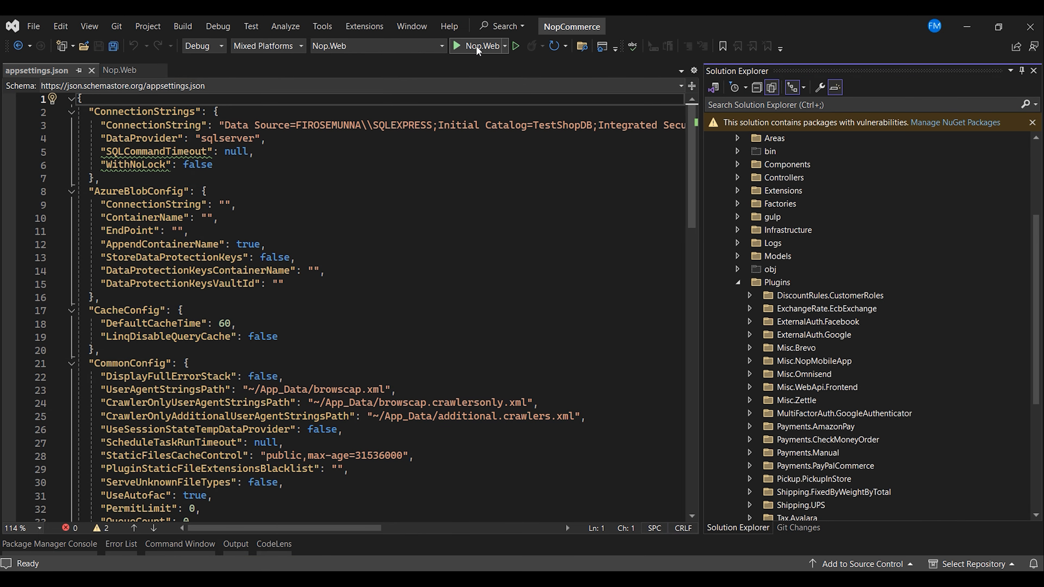
# Start Nop.Web again from Visual Studio and reopen the Local plugins page in the store's administration area
pyautogui.click(474, 46)
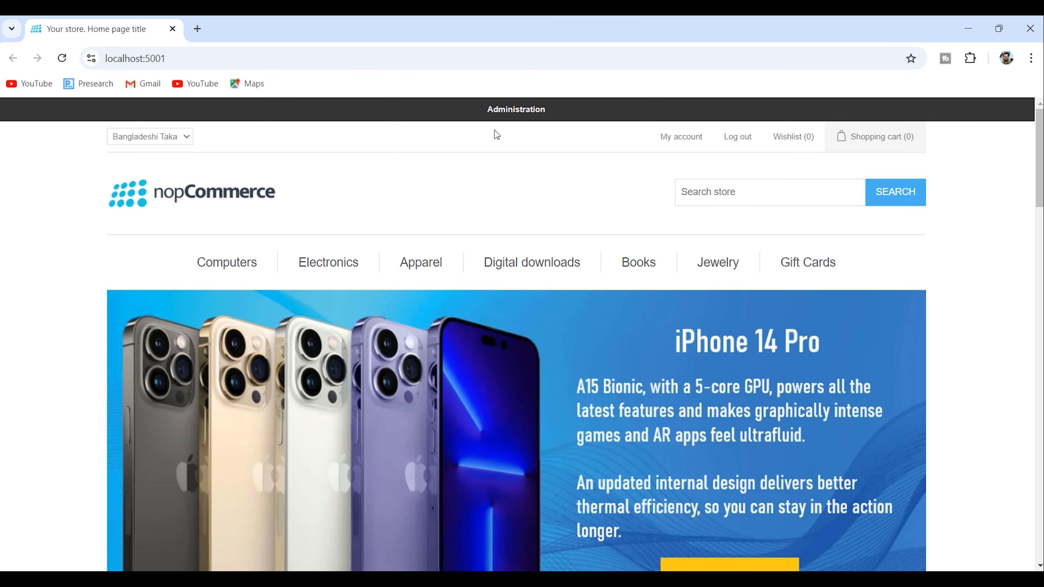
pyautogui.click(521, 110)
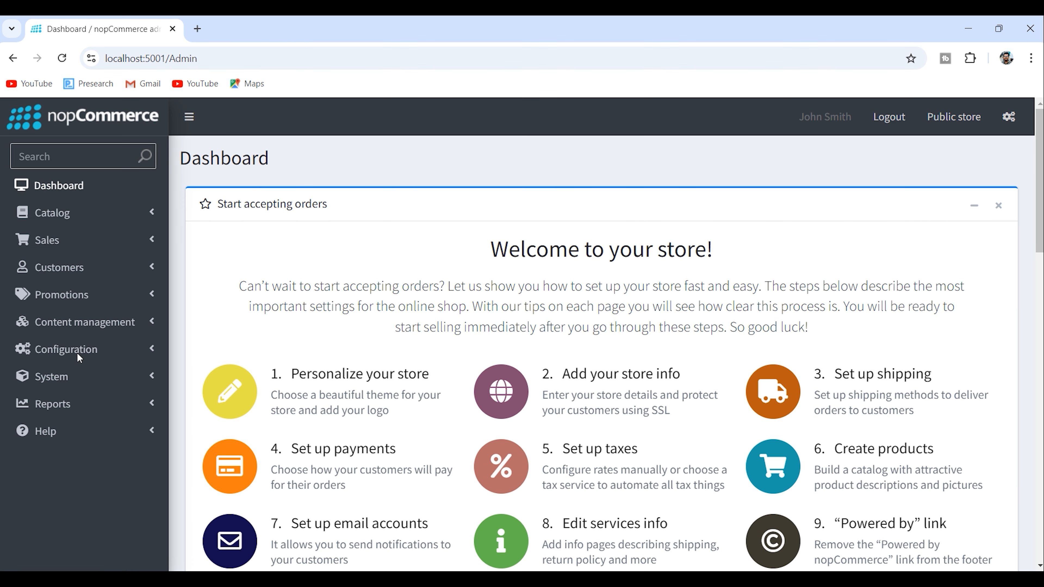
pyautogui.click(77, 353)
pyautogui.scroll(-6, 89, 379)
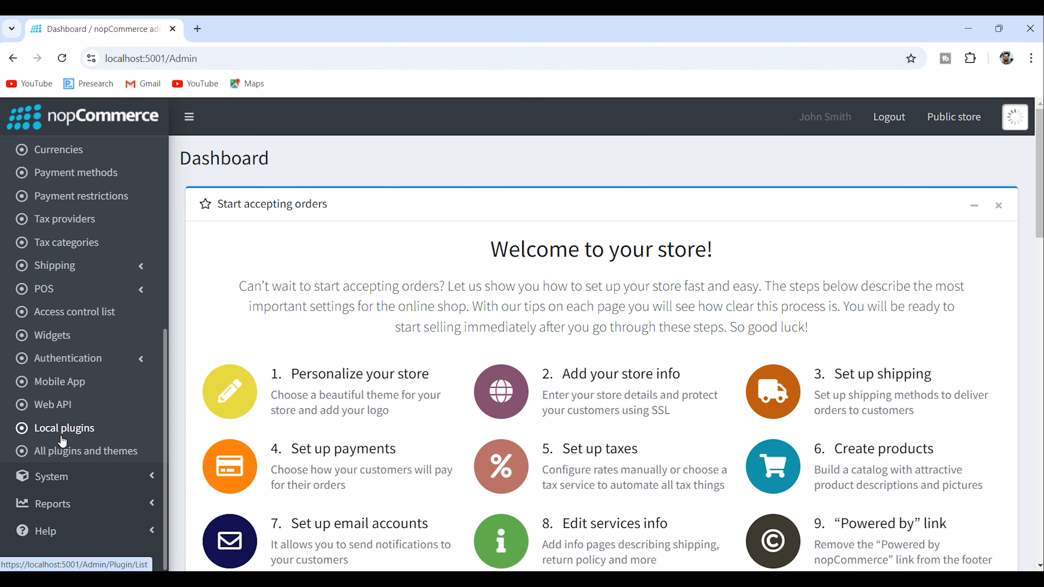
pyautogui.click(74, 430)
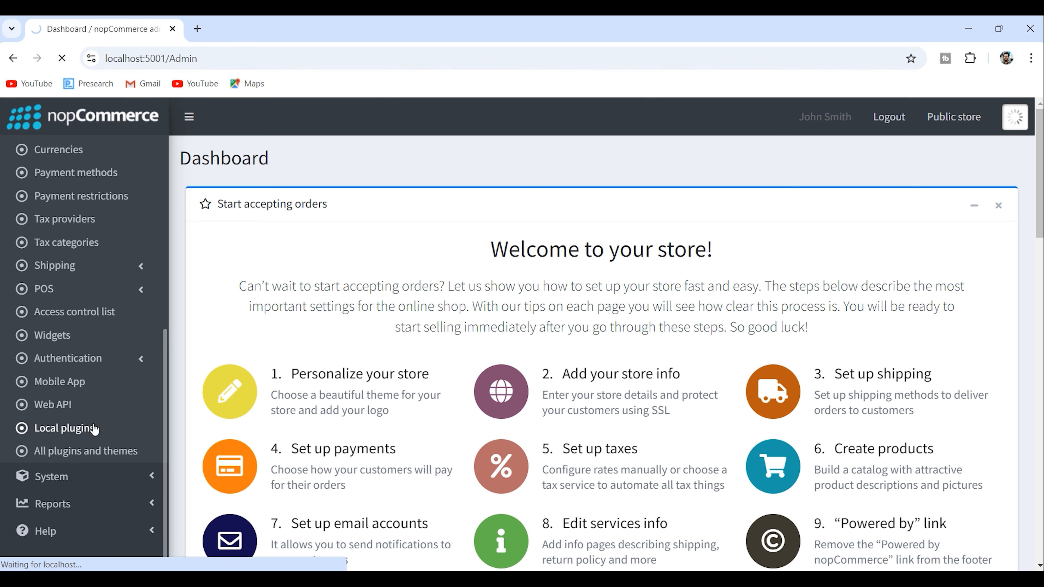
# Find the Google authentication plugin in the local plugins list and check its Enabled status
pyautogui.scroll(-10, 574, 391)
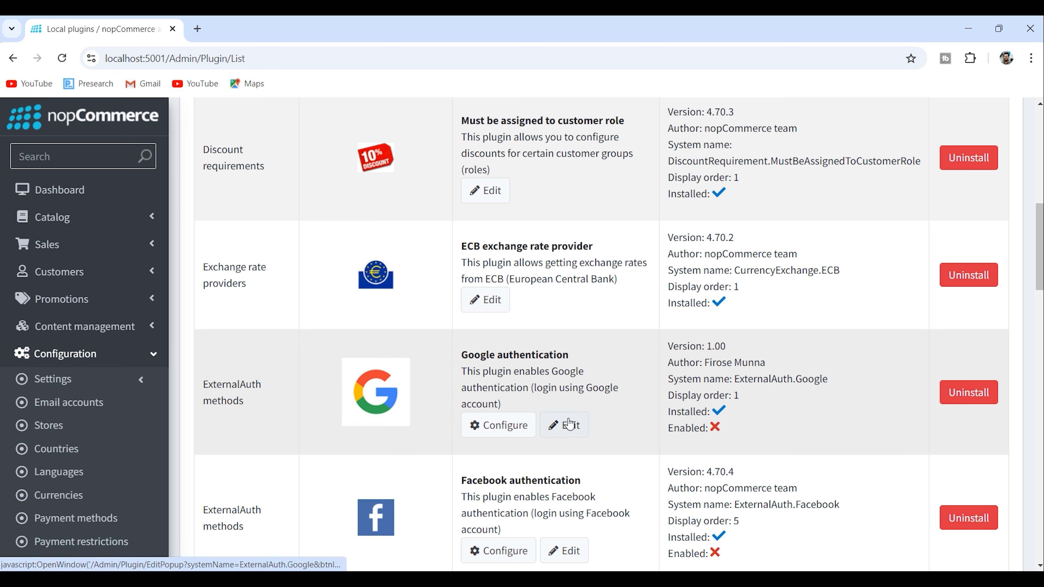
pyautogui.moveTo(673, 428); pyautogui.dragTo(716, 429)
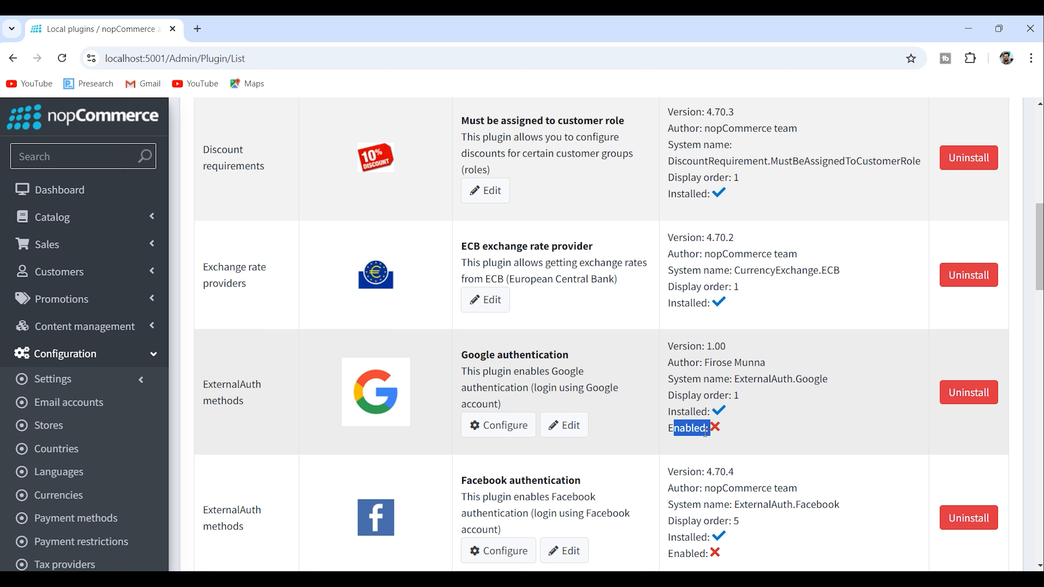
pyautogui.click(755, 437)
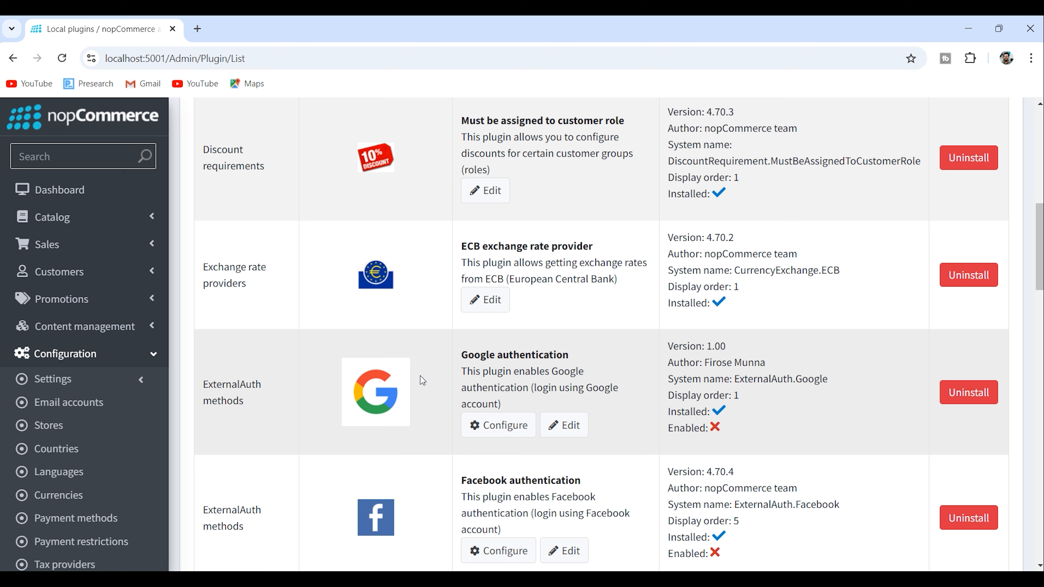
# Go to the External authentication page under Configuration > Authentication
pyautogui.scroll(-5, 70, 405)
pyautogui.scroll(3, 73, 405)
pyautogui.scroll(-3, 75, 402)
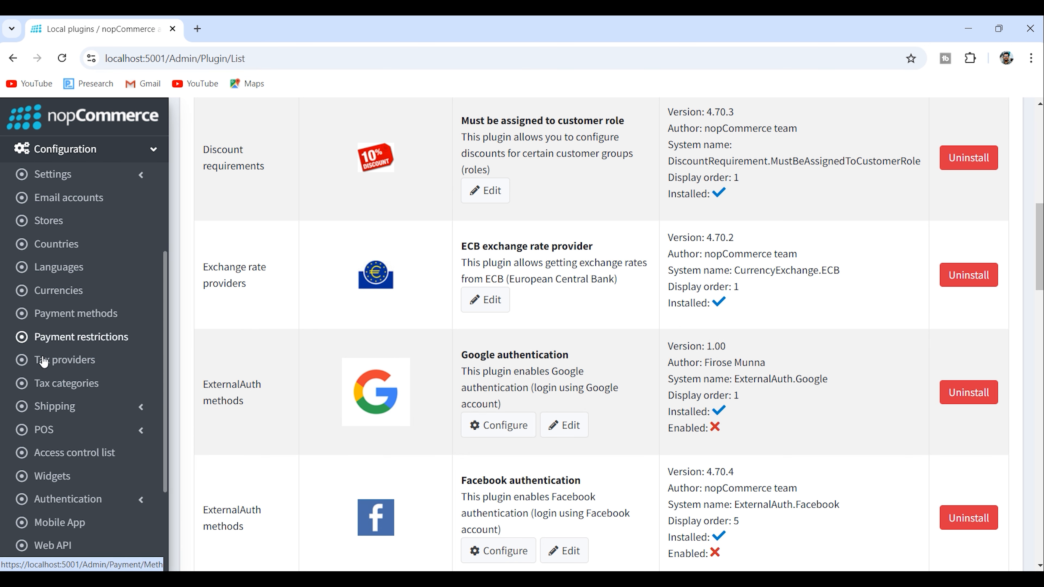
pyautogui.scroll(-3, 46, 370)
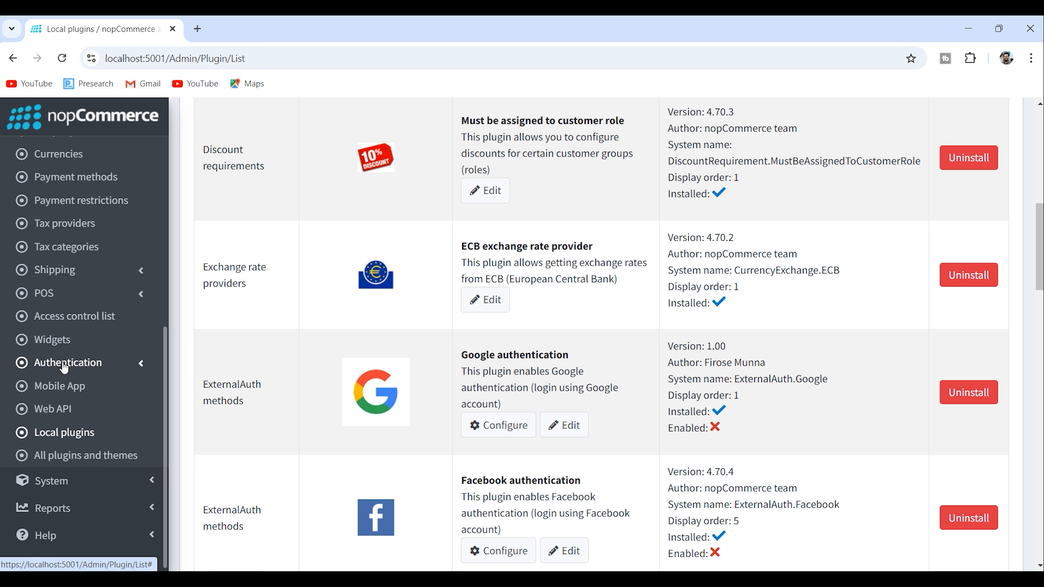
pyautogui.scroll(6, 82, 346)
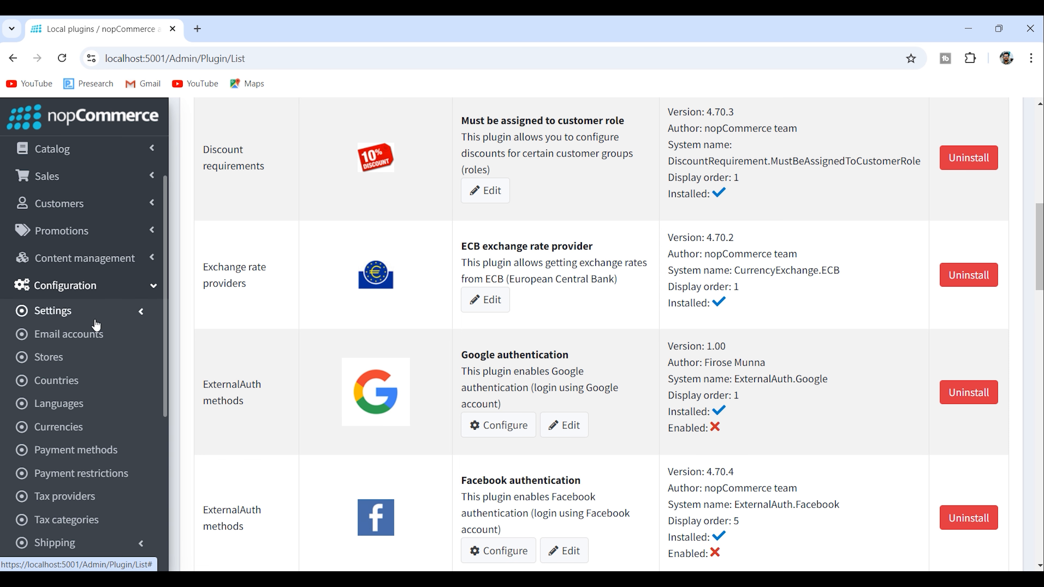
pyautogui.click(113, 312)
pyautogui.click(111, 312)
pyautogui.click(115, 286)
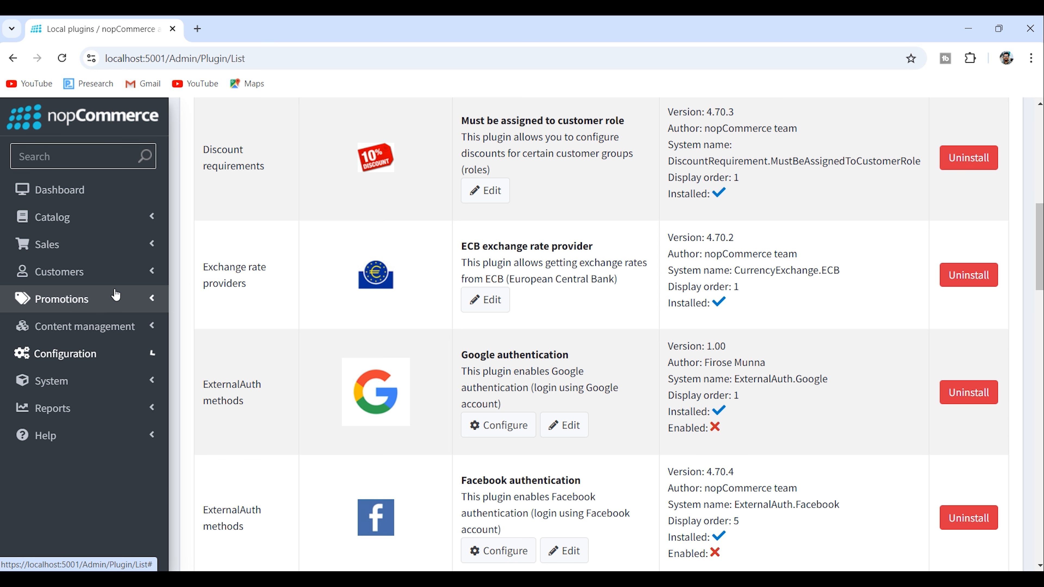
pyautogui.click(68, 353)
pyautogui.scroll(-3, 62, 418)
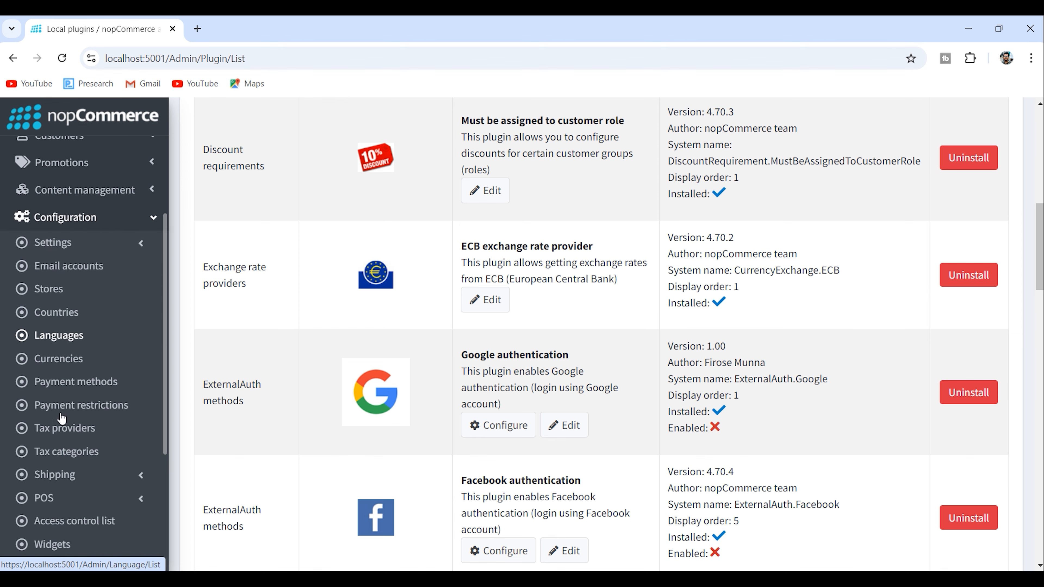
pyautogui.scroll(-5, 61, 418)
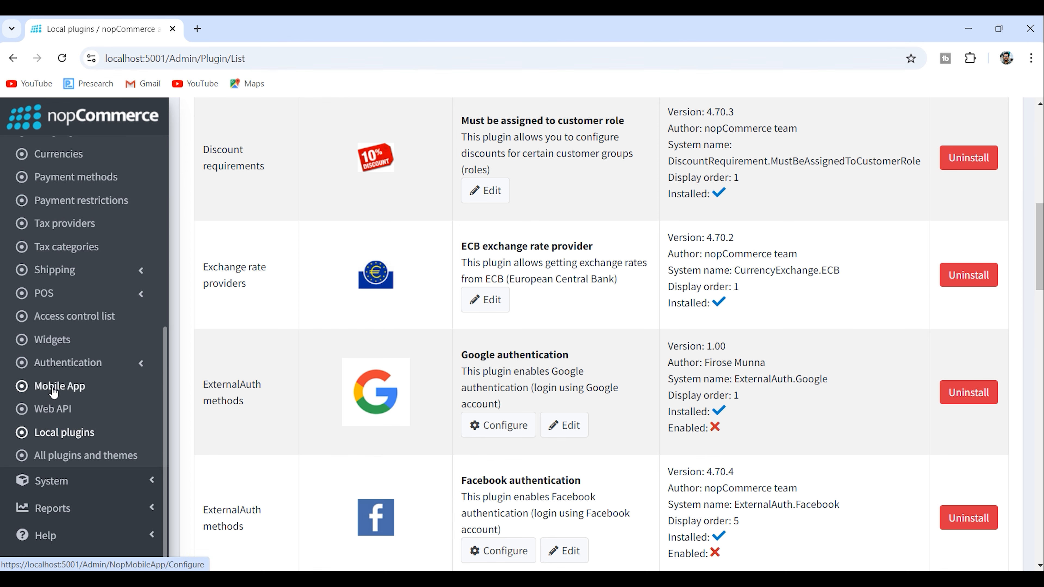
pyautogui.click(85, 369)
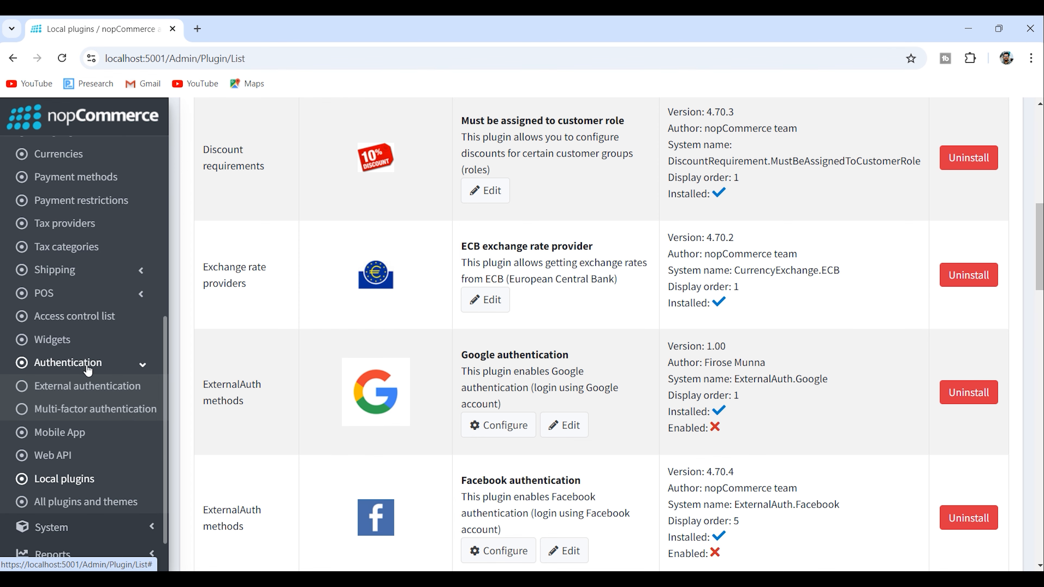
pyautogui.click(71, 387)
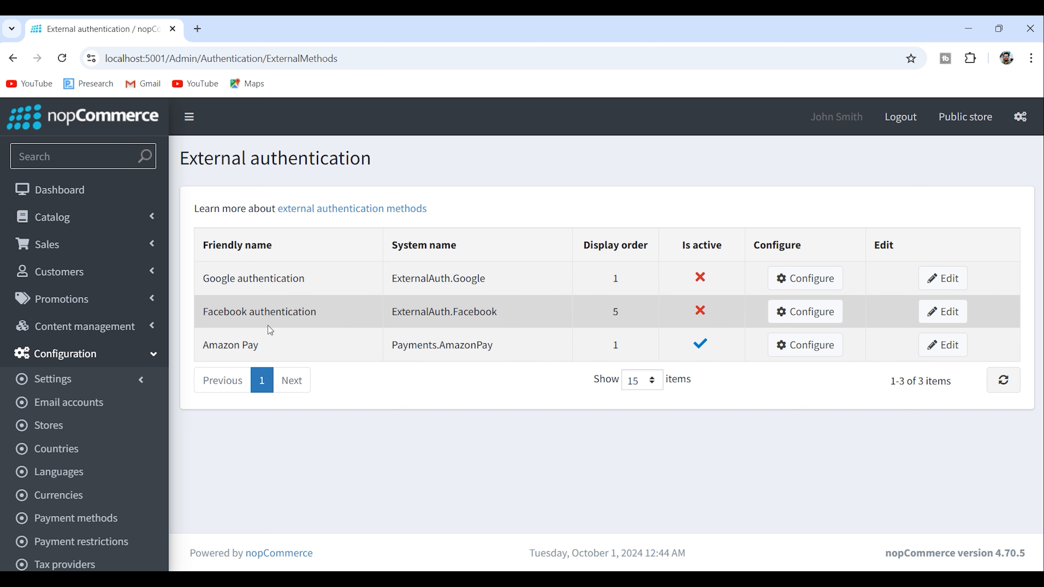
# Mark the Google authentication method as active, keeping display order 1, and update its row
pyautogui.moveTo(208, 277); pyautogui.dragTo(299, 279)
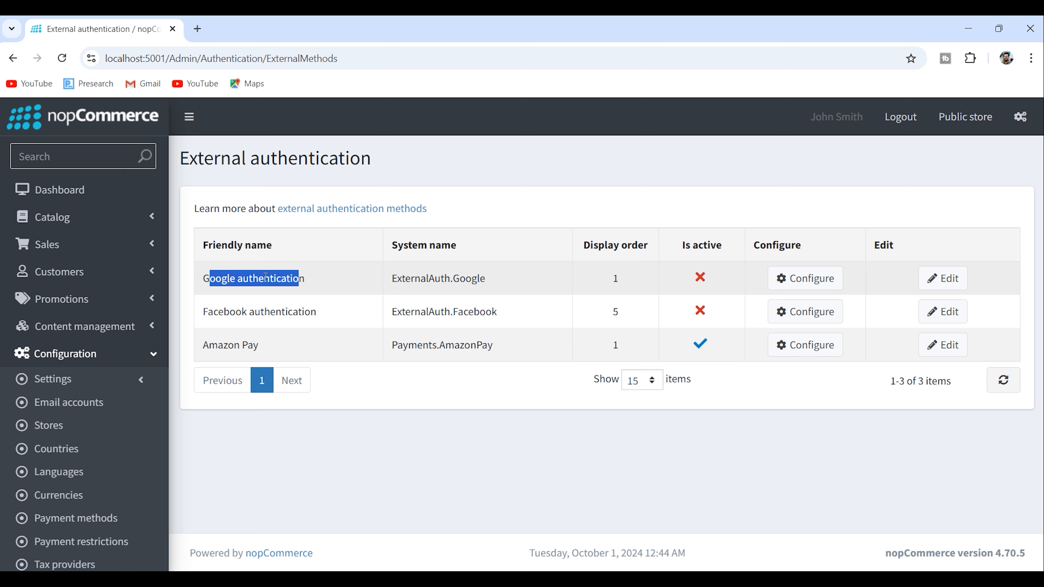
pyautogui.click(283, 272)
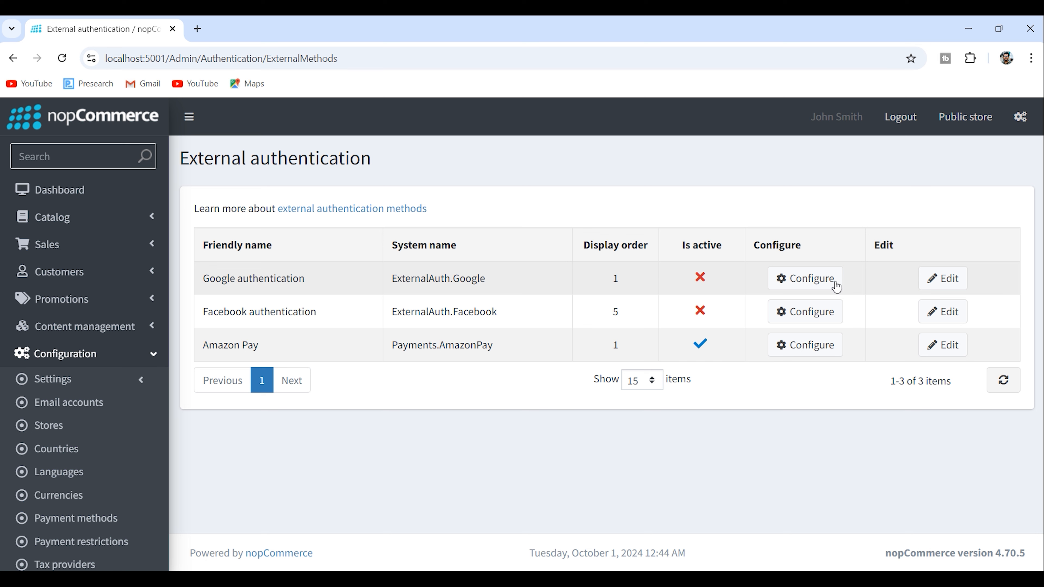
pyautogui.click(957, 282)
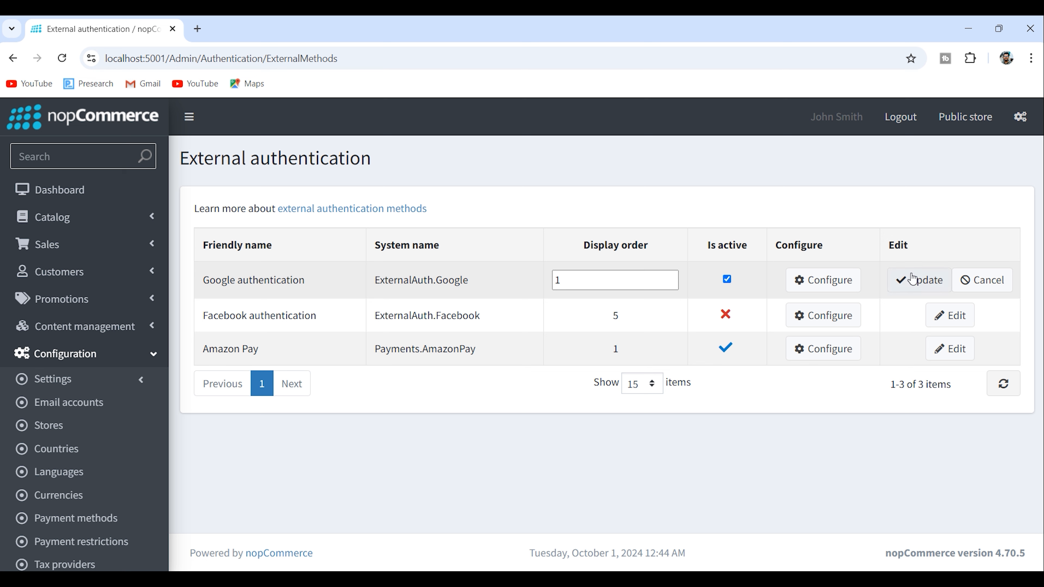
pyautogui.click(919, 284)
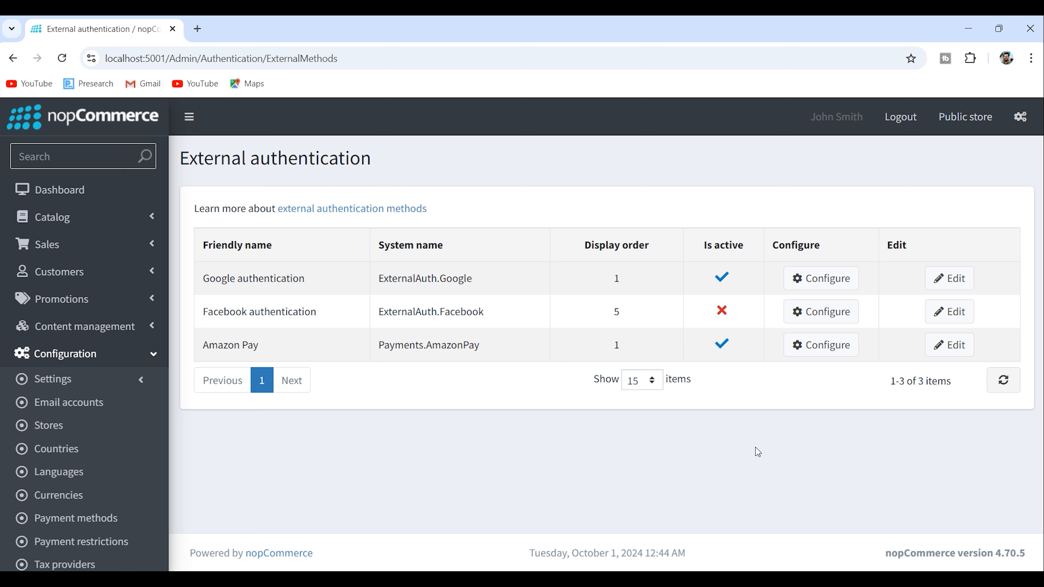
# Open the Google authentication method's configuration page and save its settings
pyautogui.click(805, 280)
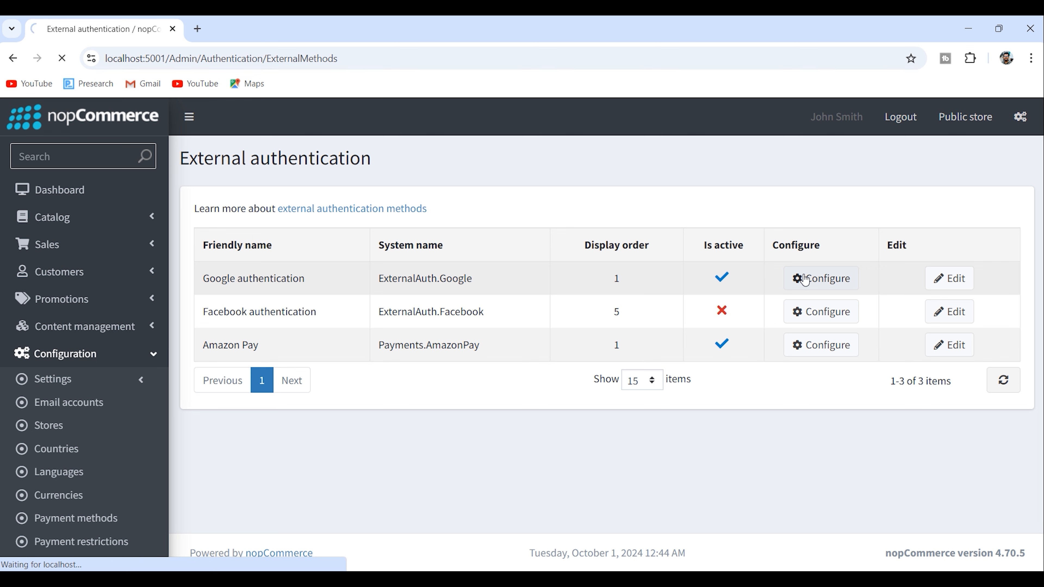
pyautogui.scroll(-2, 575, 342)
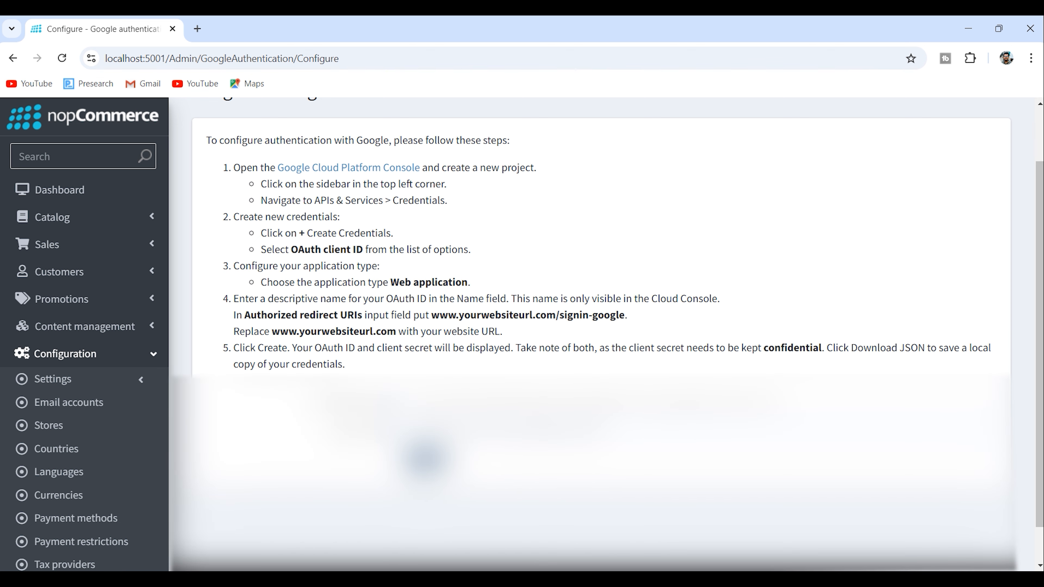
pyautogui.click(425, 459)
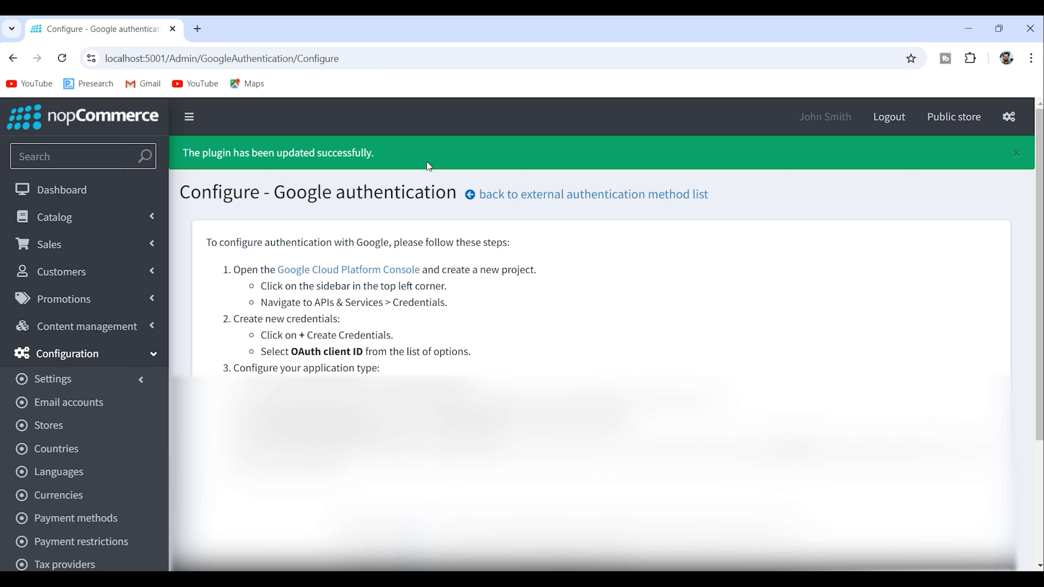
# Return to the Local plugins page and check the Google authentication plugin's Enabled status
pyautogui.scroll(-6, 77, 455)
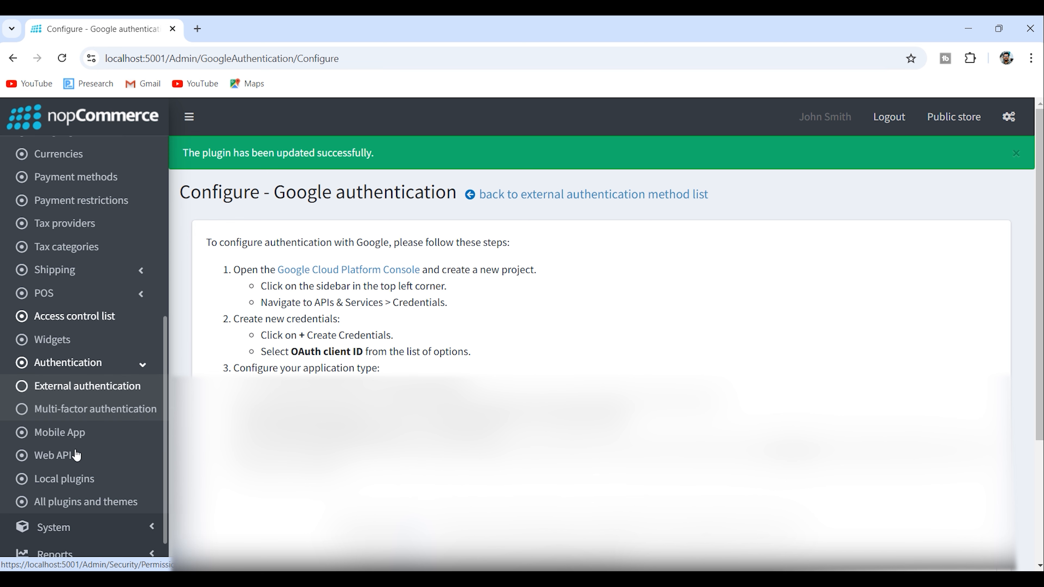
pyautogui.scroll(-1, 78, 415)
pyautogui.click(78, 420)
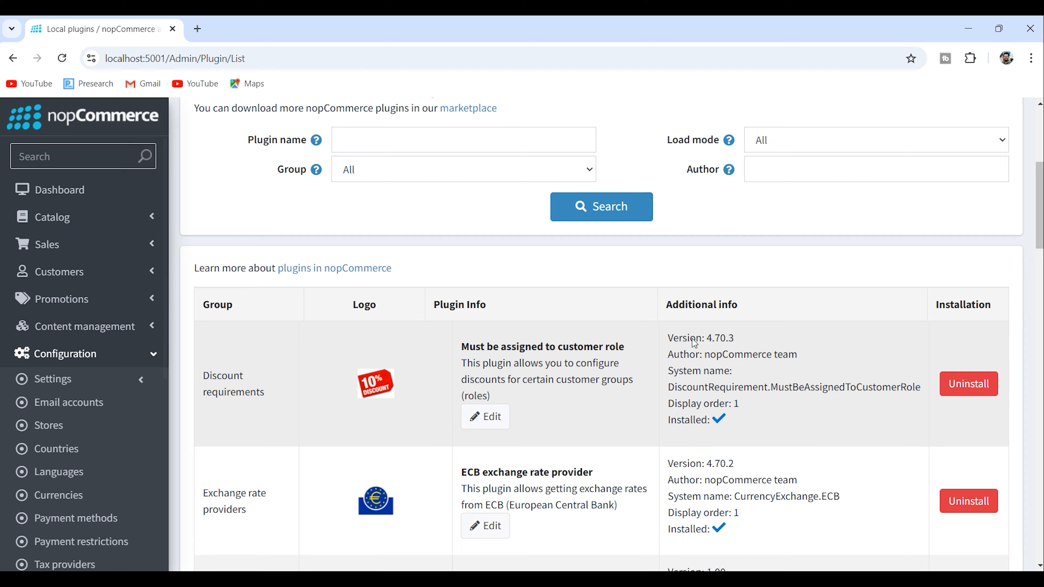
pyautogui.scroll(-4, 686, 345)
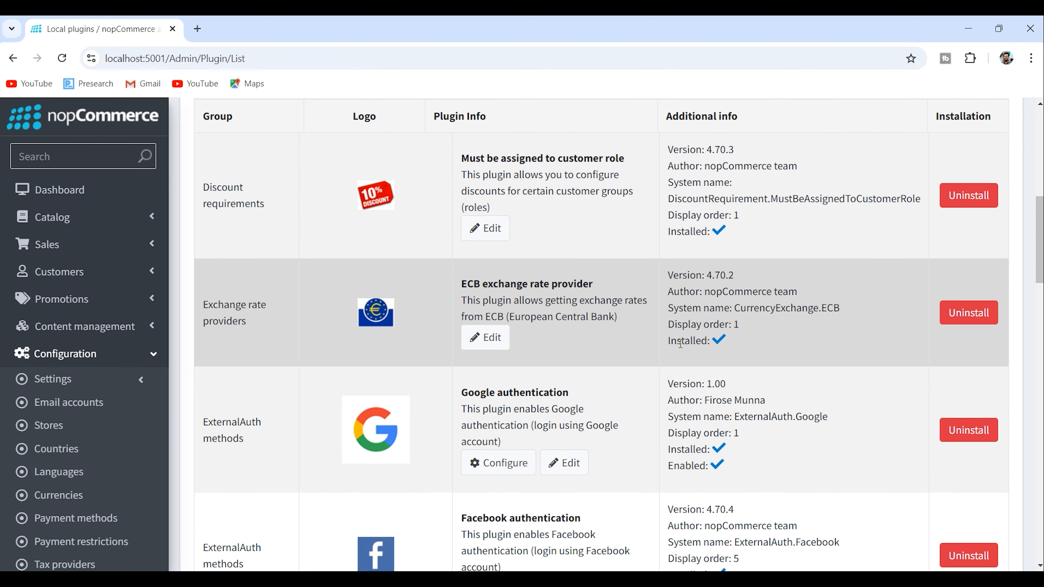
pyautogui.scroll(-8, 680, 342)
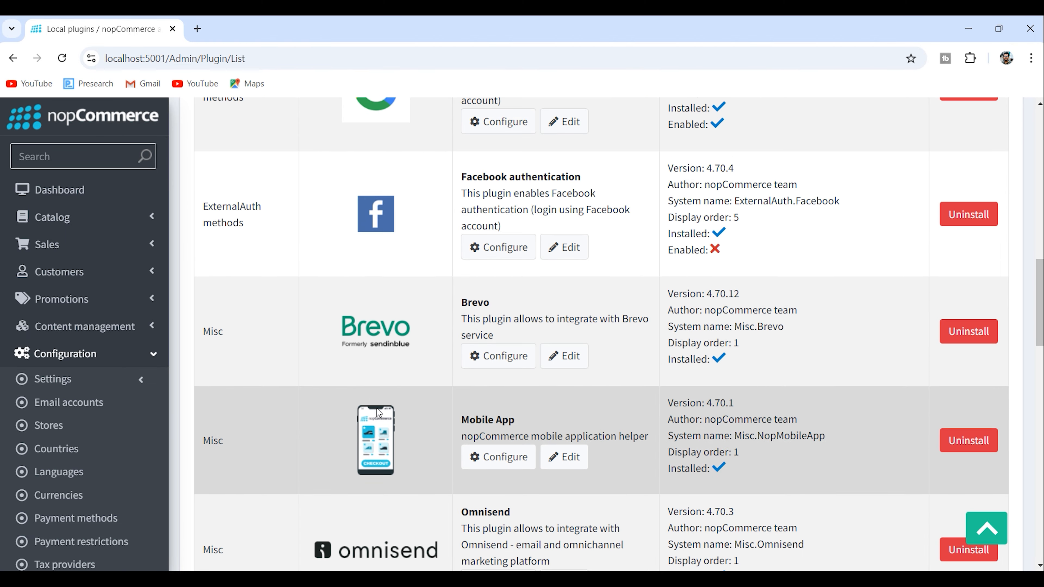
pyautogui.scroll(-15, 389, 406)
pyautogui.scroll(8, 389, 406)
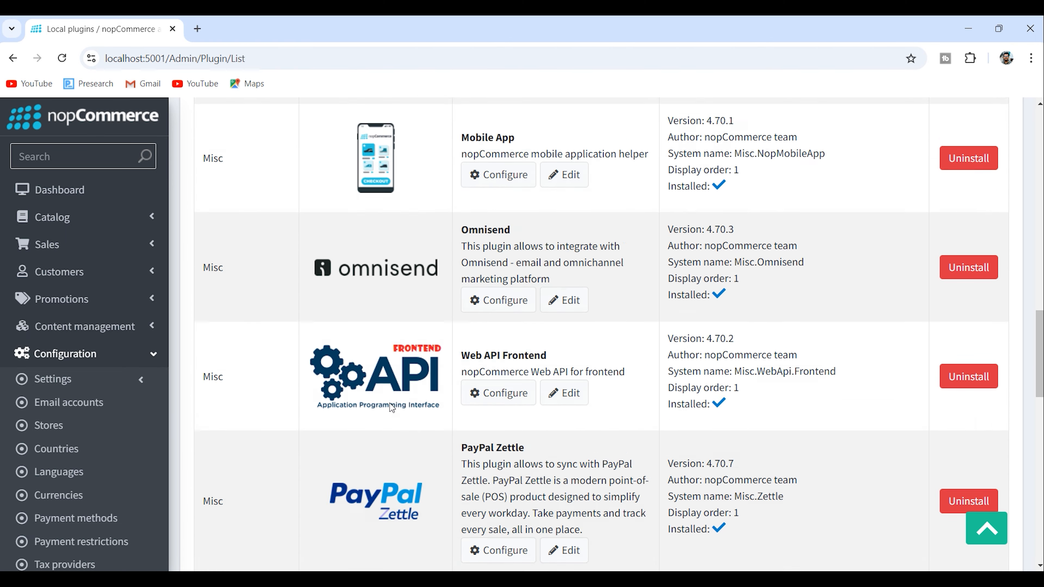
pyautogui.scroll(13, 390, 403)
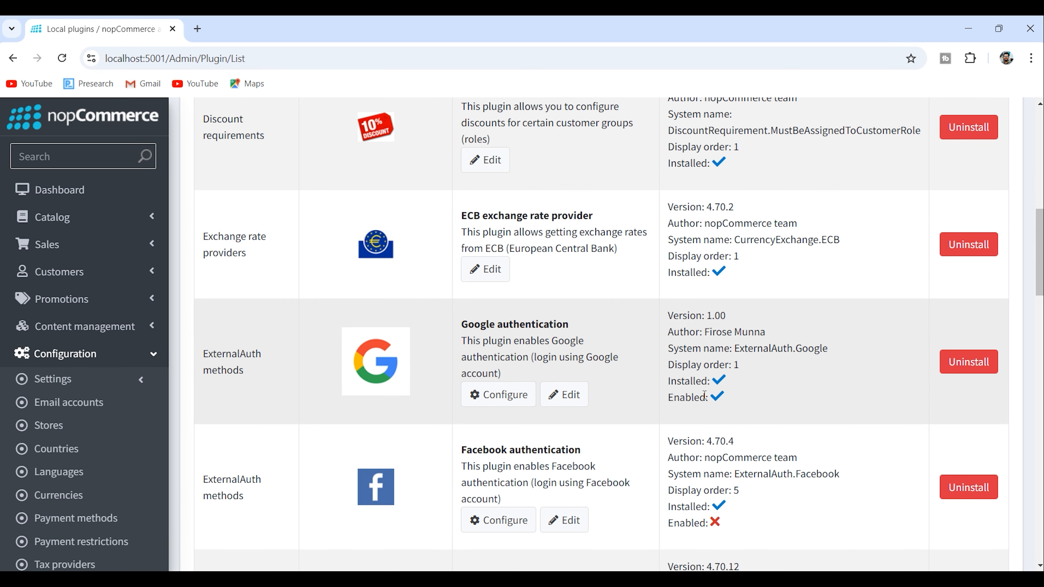
# Review the Google authentication plugin's edit details, including its Enabled option, and close the window without saving
pyautogui.click(562, 396)
pyautogui.moveTo(259, 91); pyautogui.dragTo(494, 121)
pyautogui.scroll(-2, 448, 325)
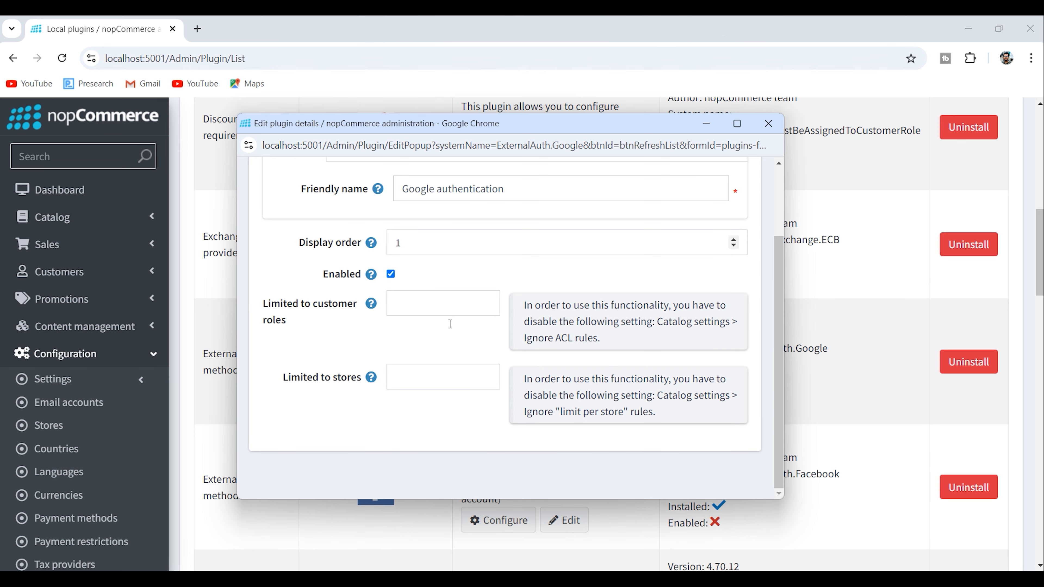
pyautogui.scroll(2, 450, 328)
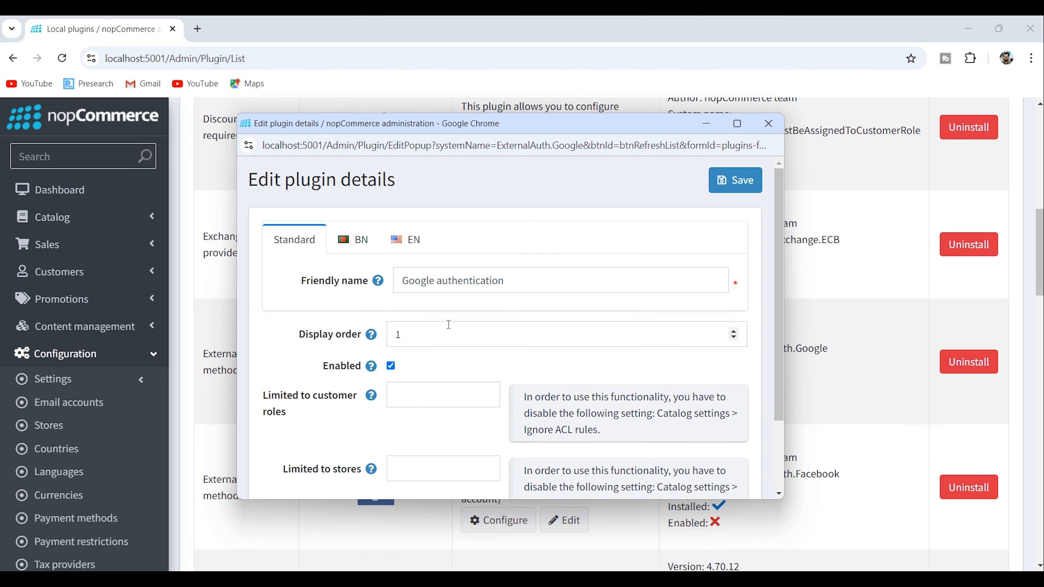
pyautogui.scroll(-1, 449, 325)
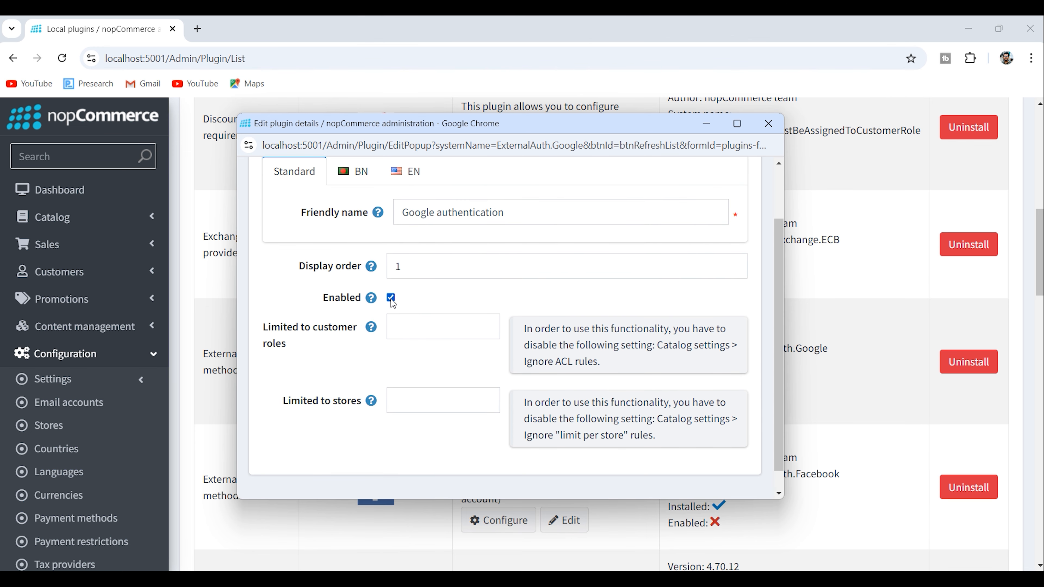
pyautogui.click(768, 123)
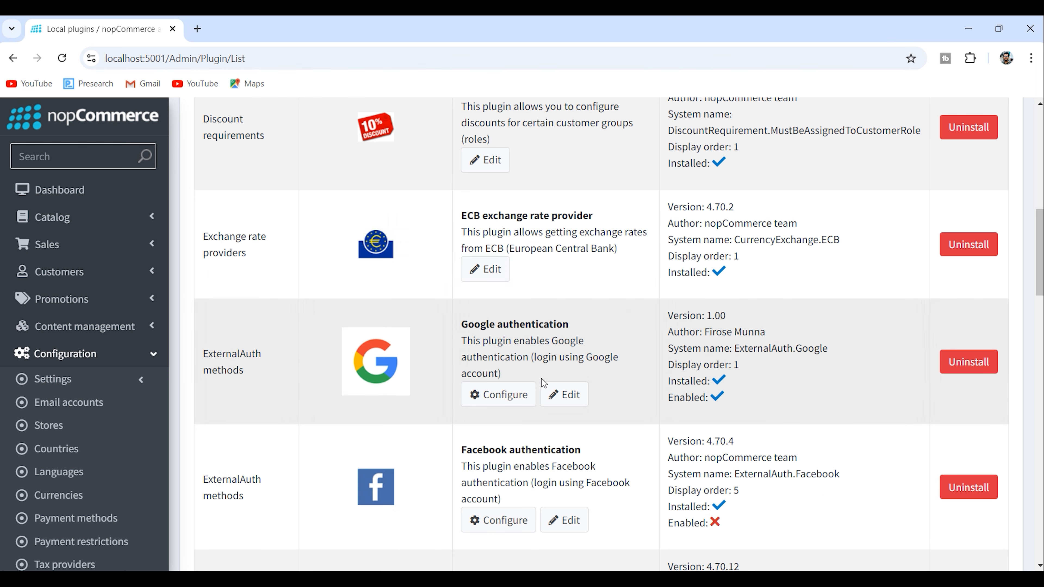
# Open the Google authentication plugin's configuration from the plugins list and review the setup instructions and credential fields
pyautogui.click(499, 397)
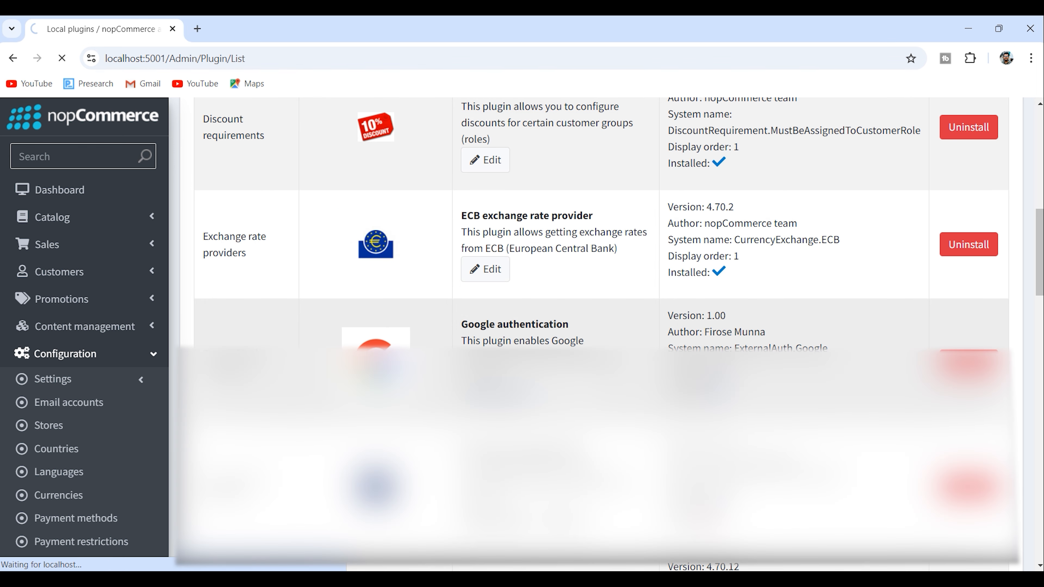
pyautogui.scroll(-3, 606, 247)
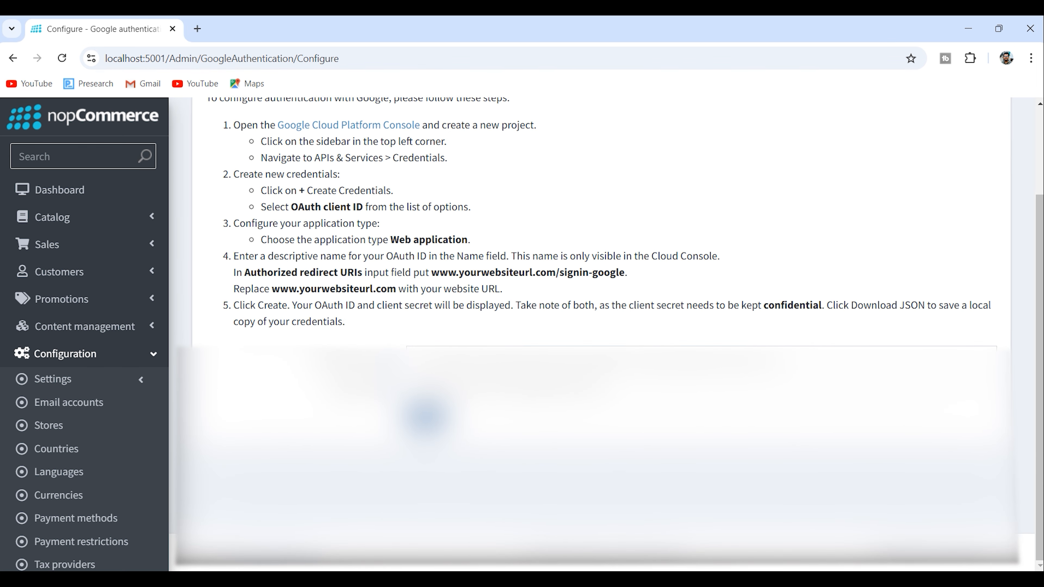
pyautogui.scroll(3, 606, 246)
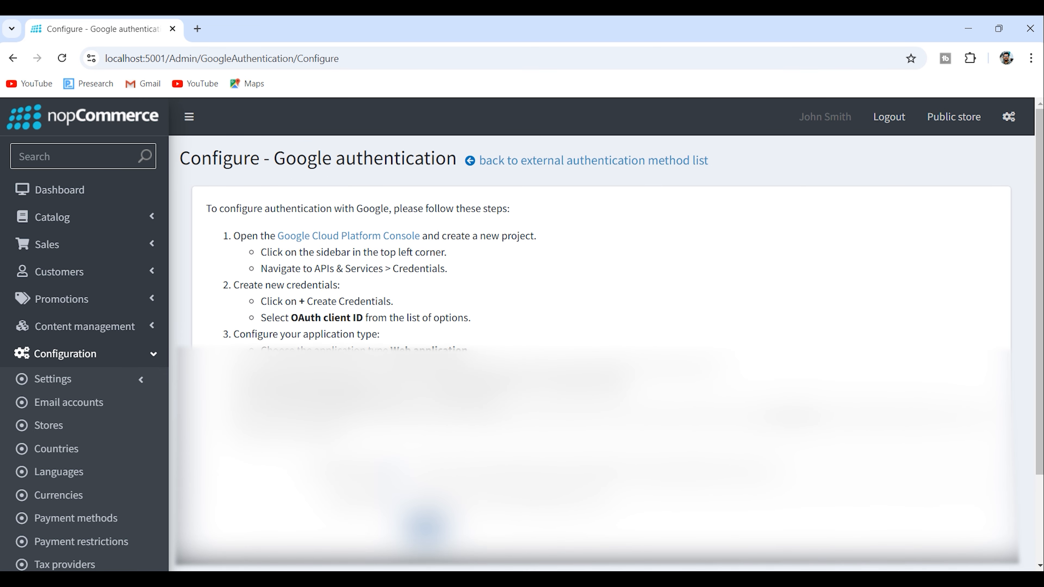
pyautogui.moveTo(420, 470); pyautogui.dragTo(775, 470)
pyautogui.moveTo(421, 497); pyautogui.dragTo(595, 497)
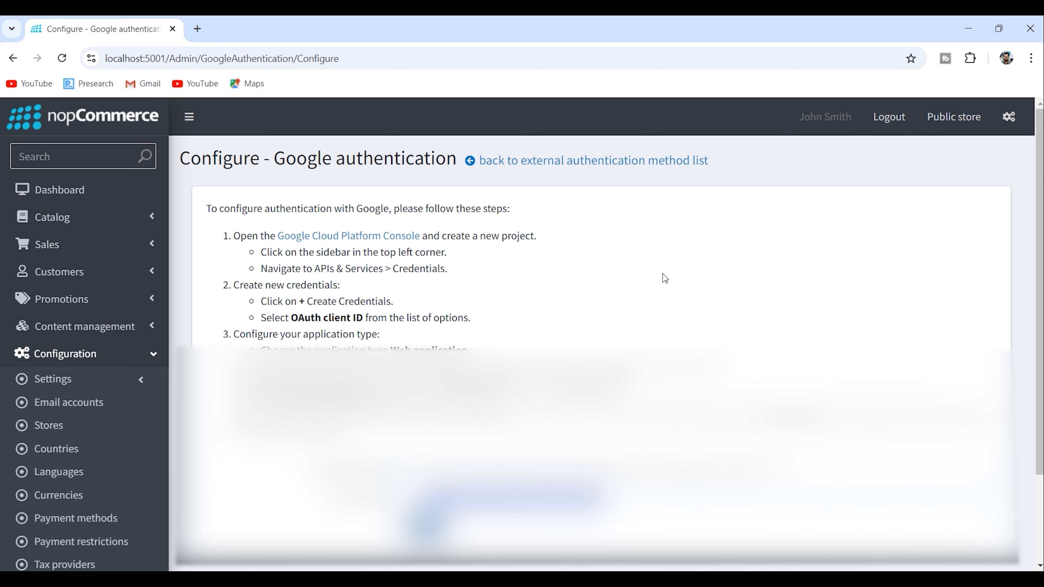
# Log out of the administration area and open the public store's login page to find the Google sign-in option
pyautogui.click(897, 119)
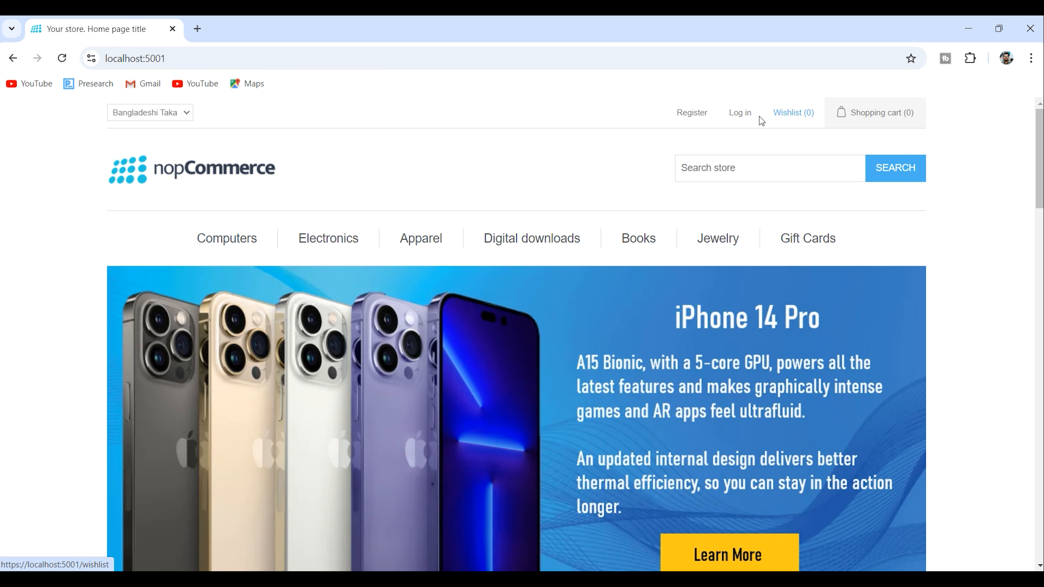
pyautogui.click(747, 118)
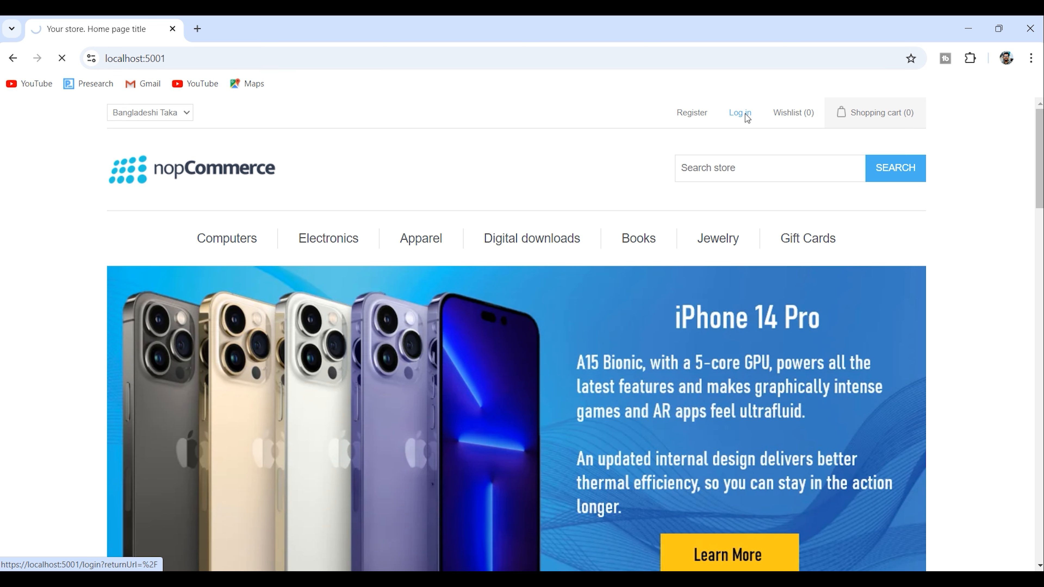
pyautogui.scroll(-5, 532, 405)
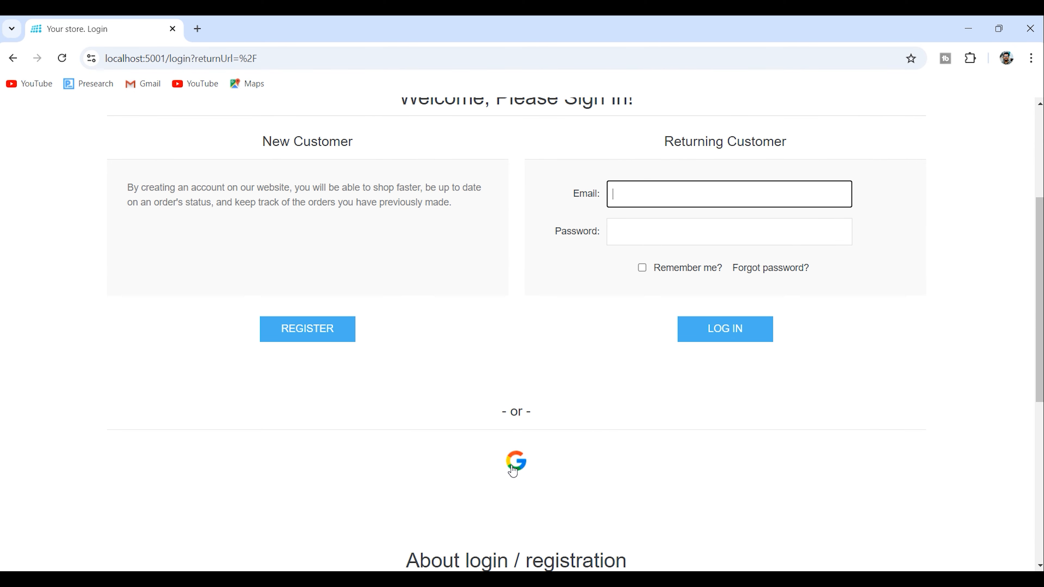
# Log in to the store with the administrator's e-mail and password, dismiss the password warning, and open the administration area
pyautogui.scroll(1, 536, 452)
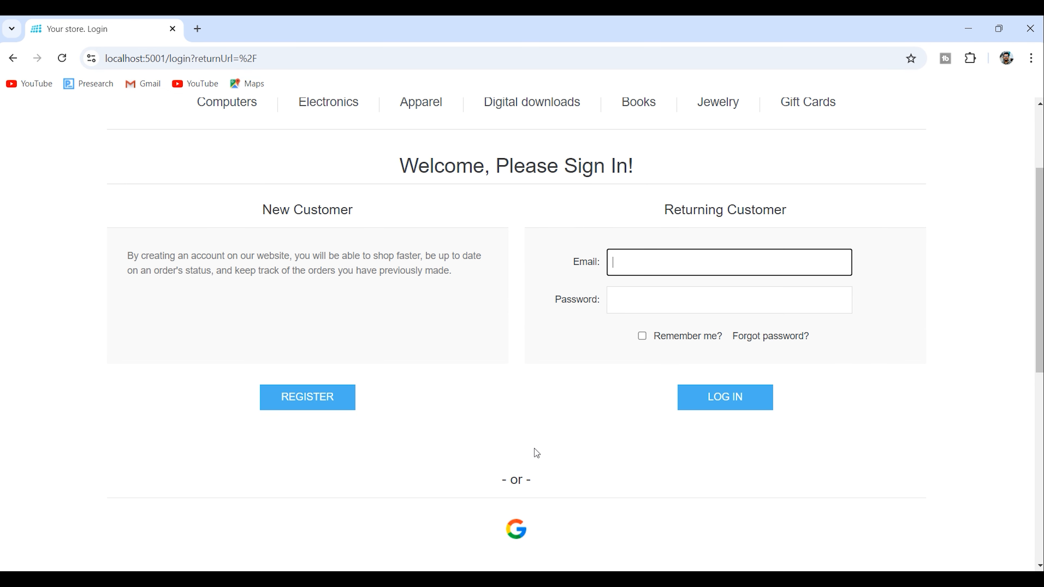
pyautogui.scroll(-1, 495, 508)
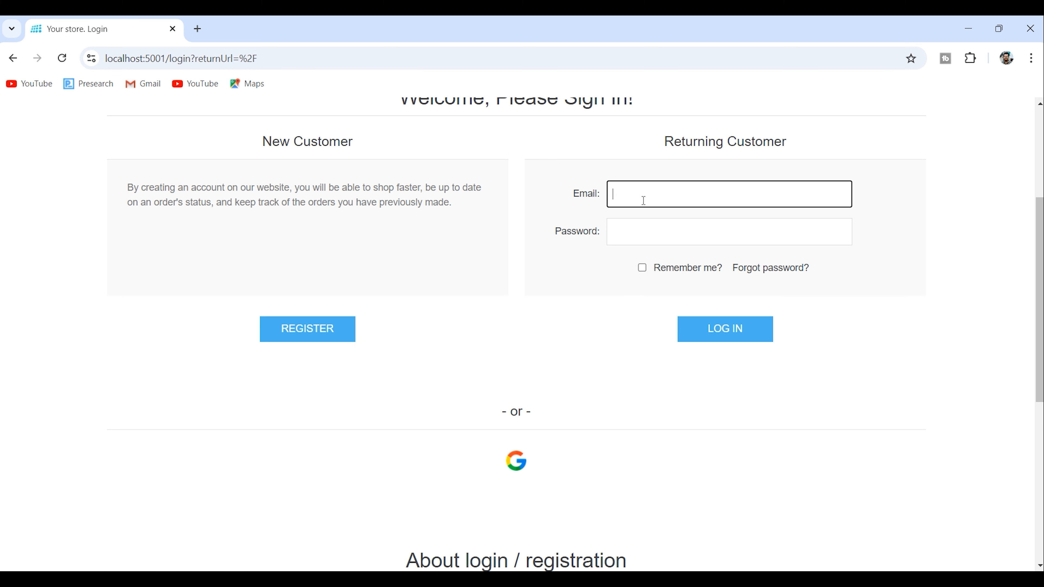
pyautogui.click(619, 233)
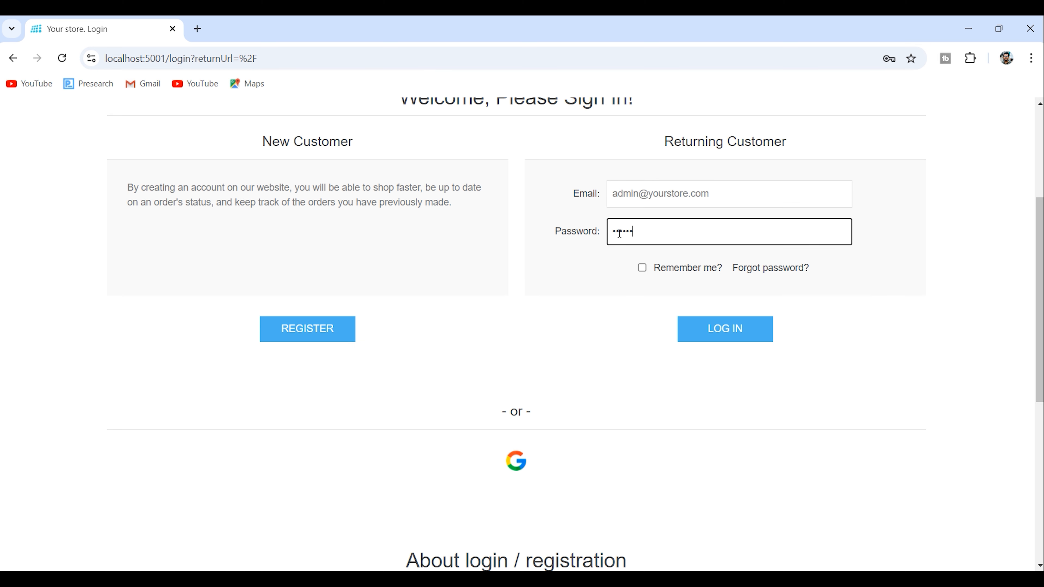
pyautogui.click(711, 331)
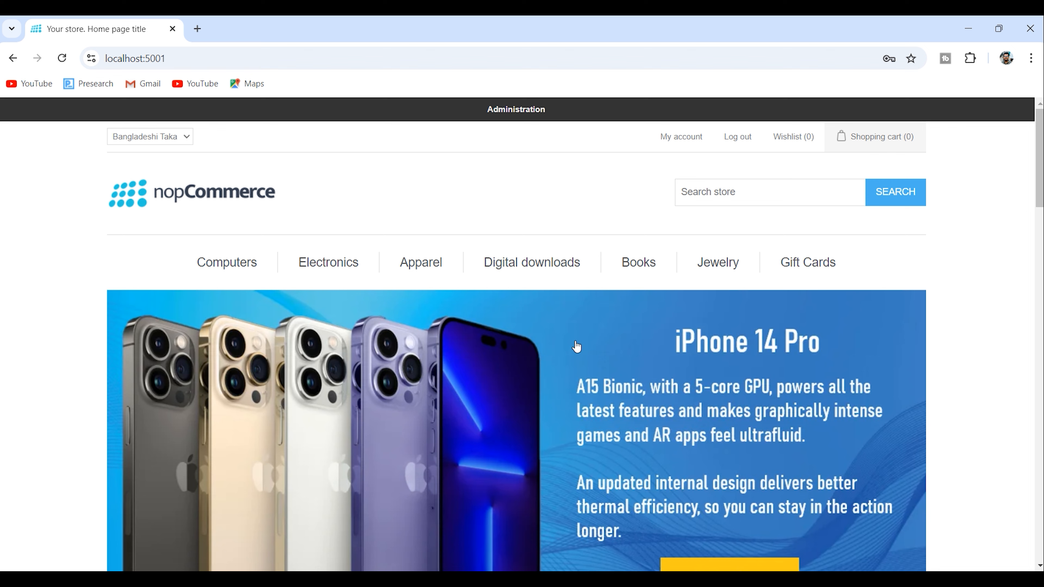
pyautogui.click(639, 252)
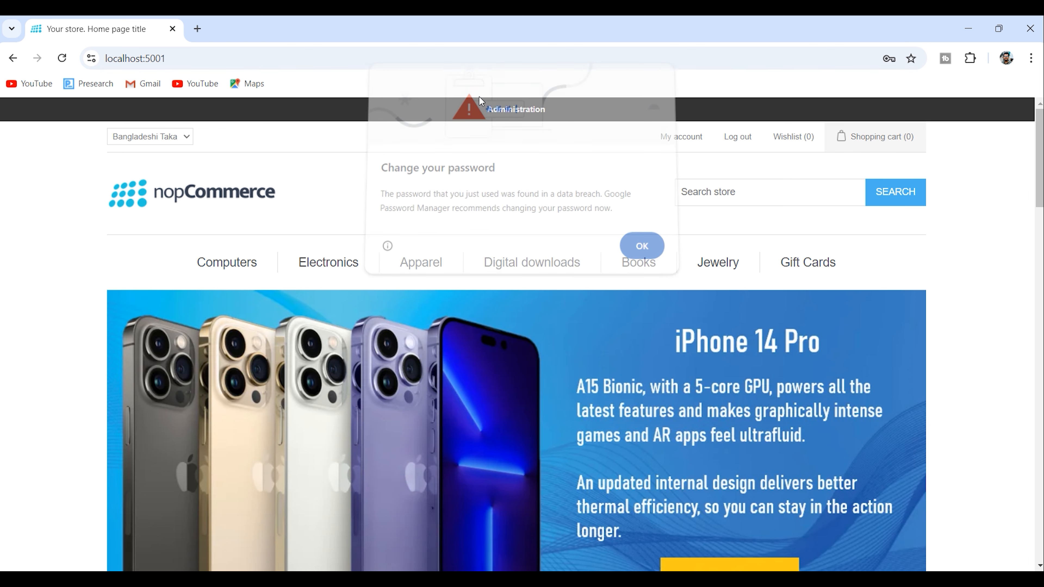
pyautogui.click(530, 111)
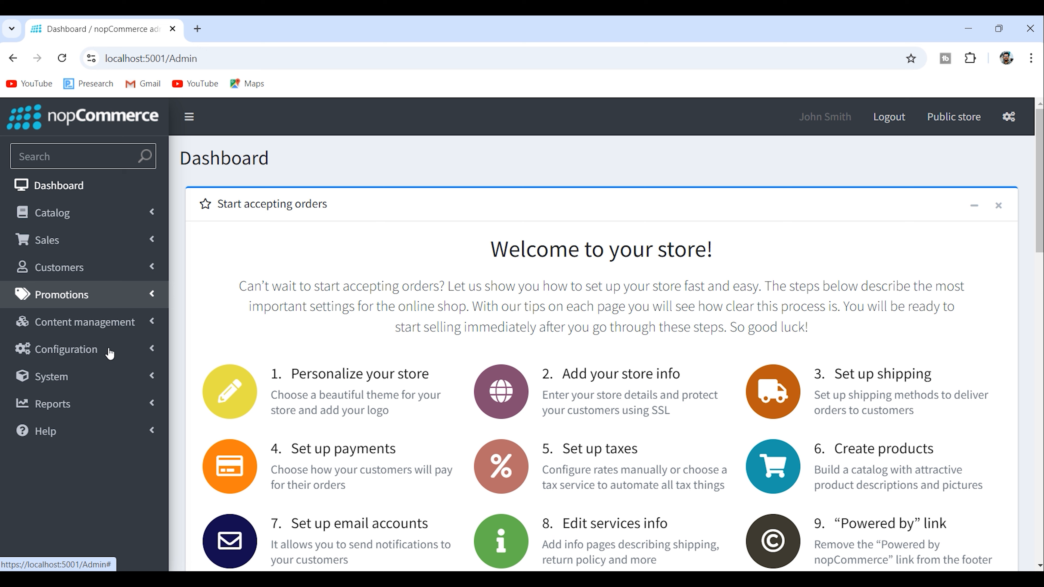
# Open the external authentication methods, deactivate Google authentication, and save the change
pyautogui.click(108, 352)
pyautogui.scroll(-3, 100, 409)
pyautogui.scroll(-4, 83, 407)
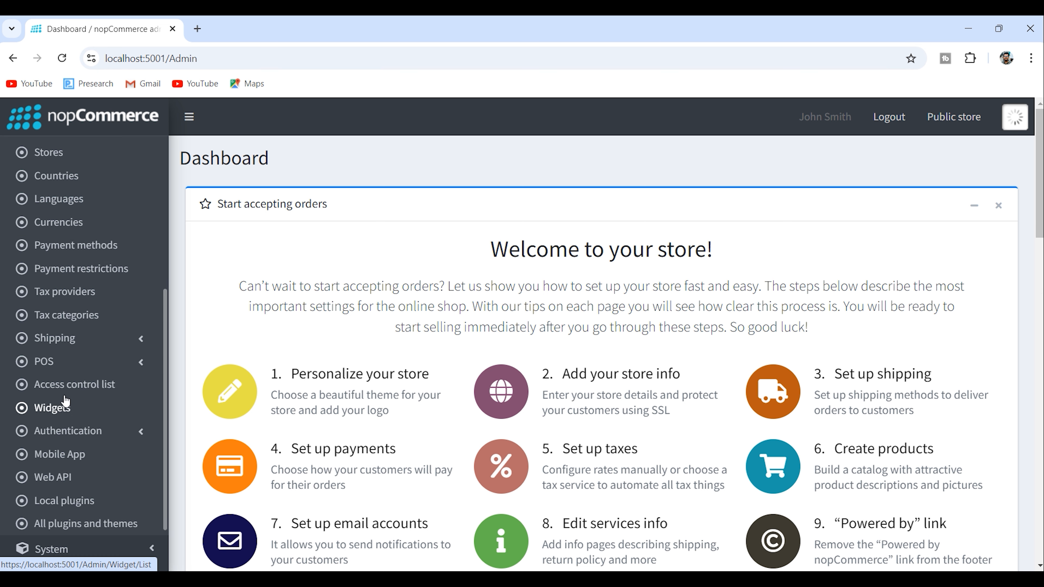
pyautogui.click(69, 363)
pyautogui.click(70, 389)
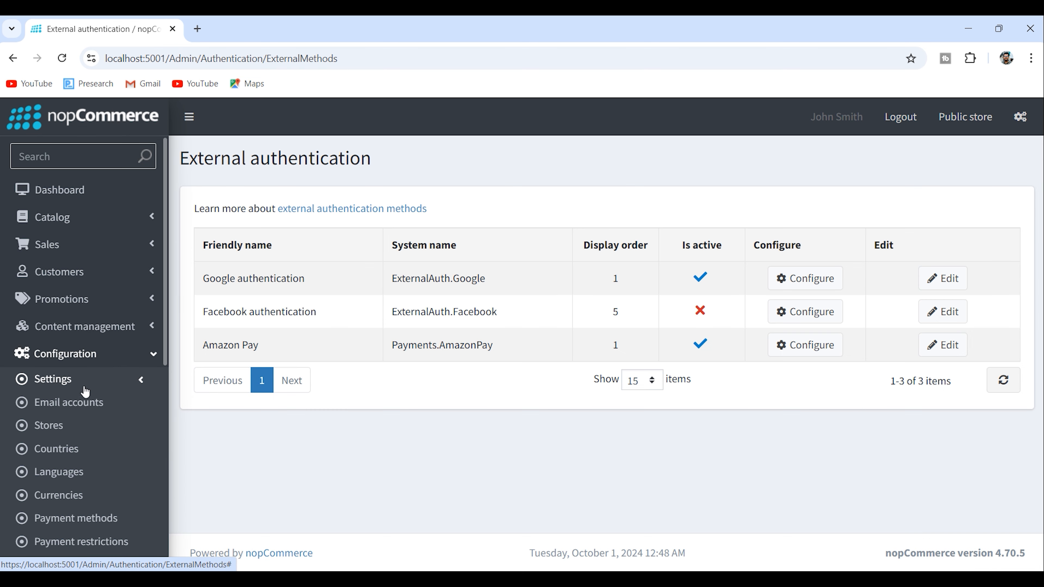
pyautogui.click(943, 279)
pyautogui.click(731, 281)
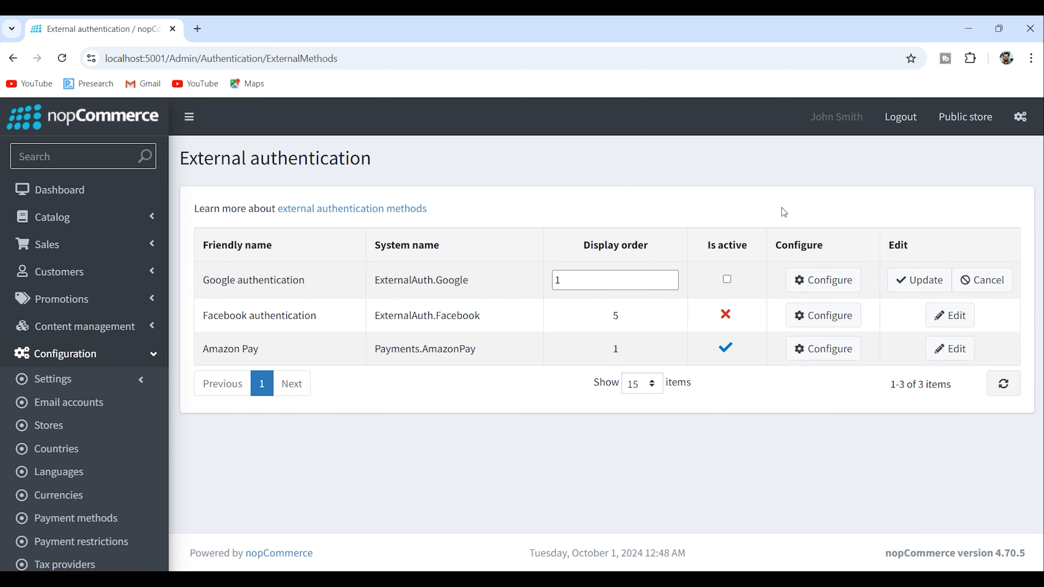
pyautogui.click(931, 280)
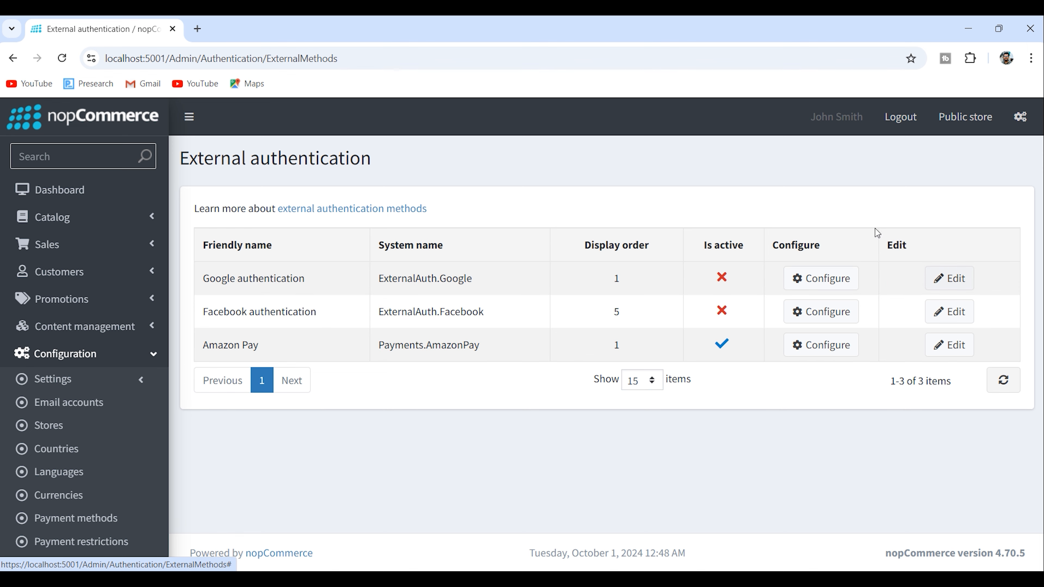
# Log out of the administration area and check the public store's login page for the Google sign-in option
pyautogui.click(892, 123)
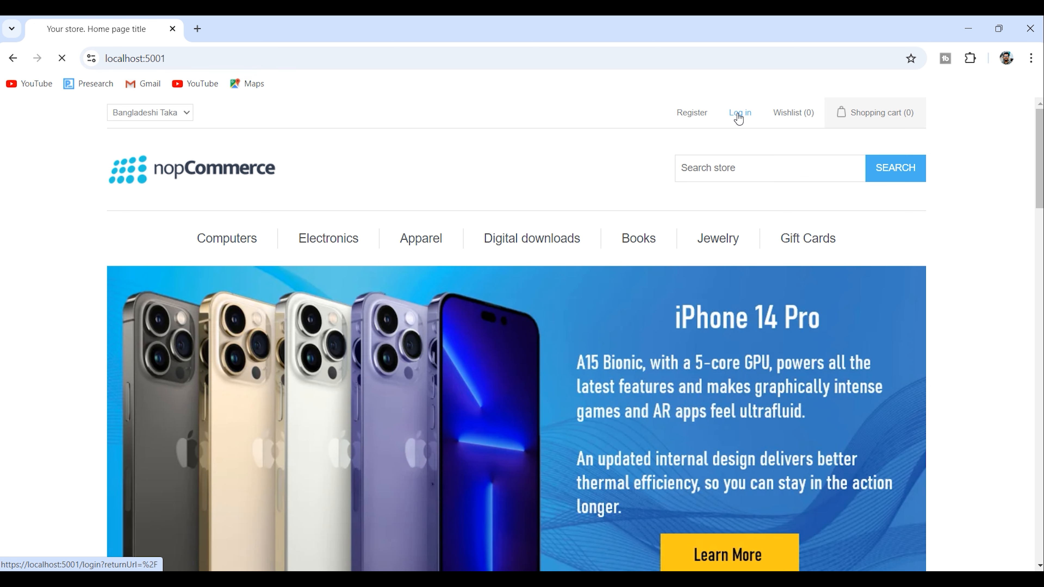
pyautogui.click(746, 119)
pyautogui.scroll(-8, 497, 392)
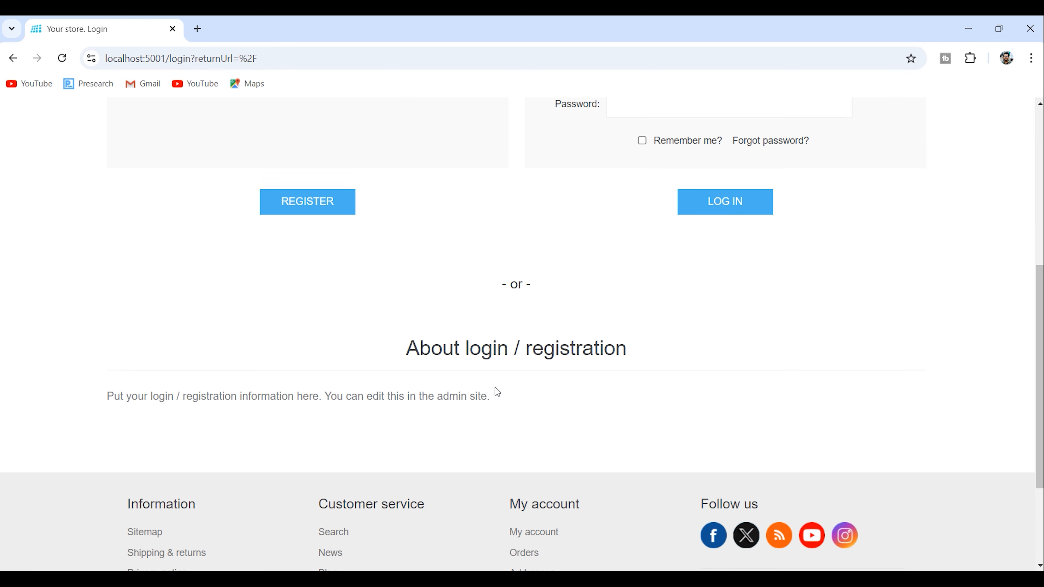
pyautogui.scroll(1, 510, 370)
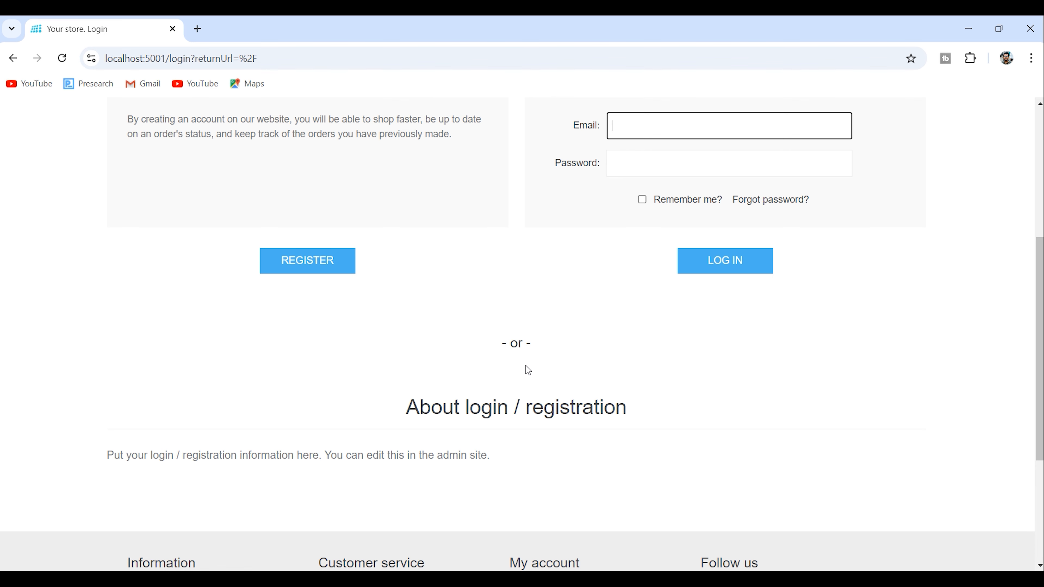
pyautogui.scroll(4, 528, 368)
pyautogui.scroll(-2, 527, 372)
pyautogui.scroll(2, 526, 382)
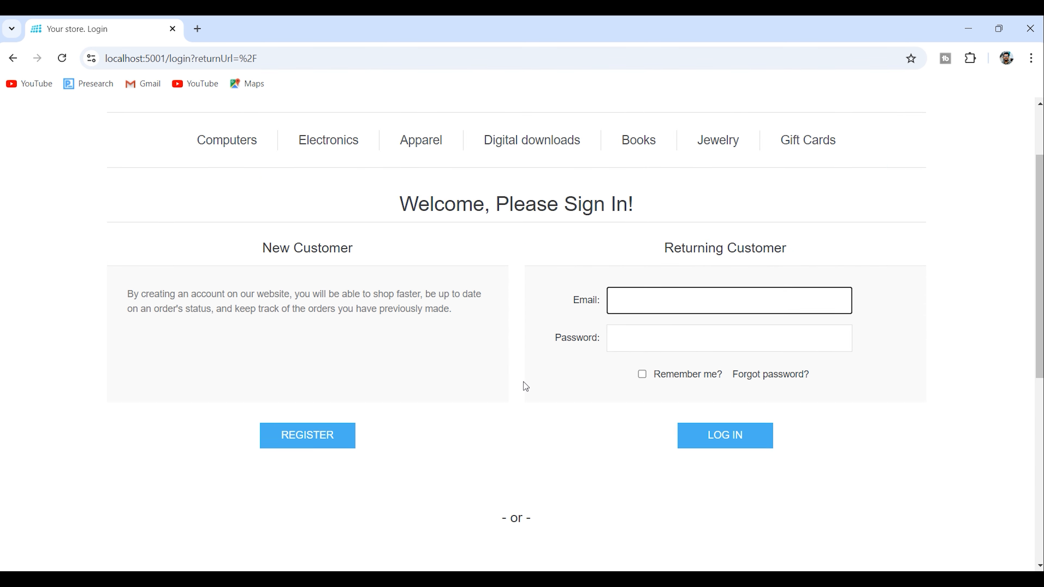
# Log back in with the administrator's e-mail and password and return to the administration area
pyautogui.scroll(2, 526, 386)
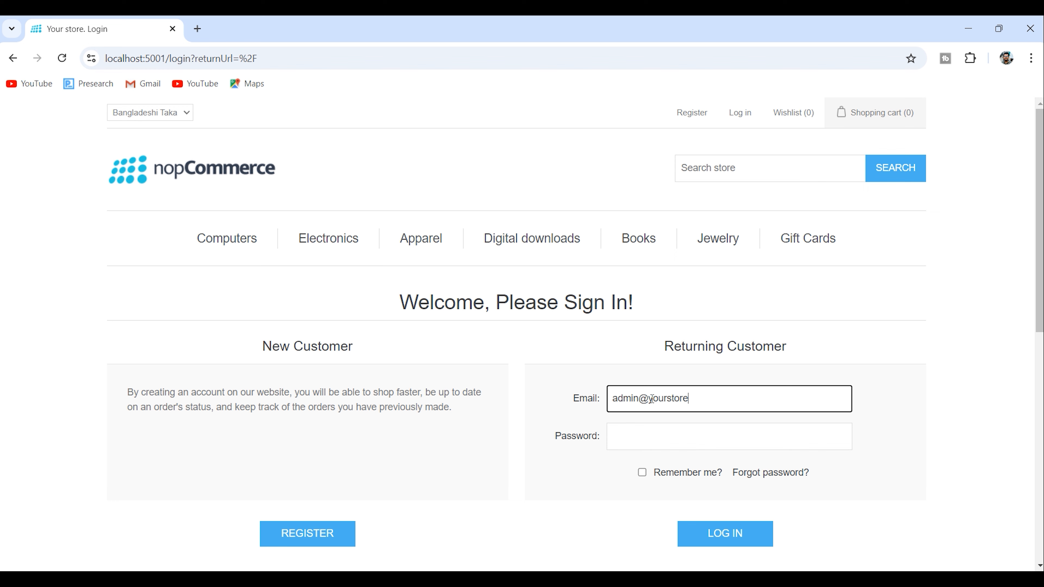
pyautogui.click(657, 428)
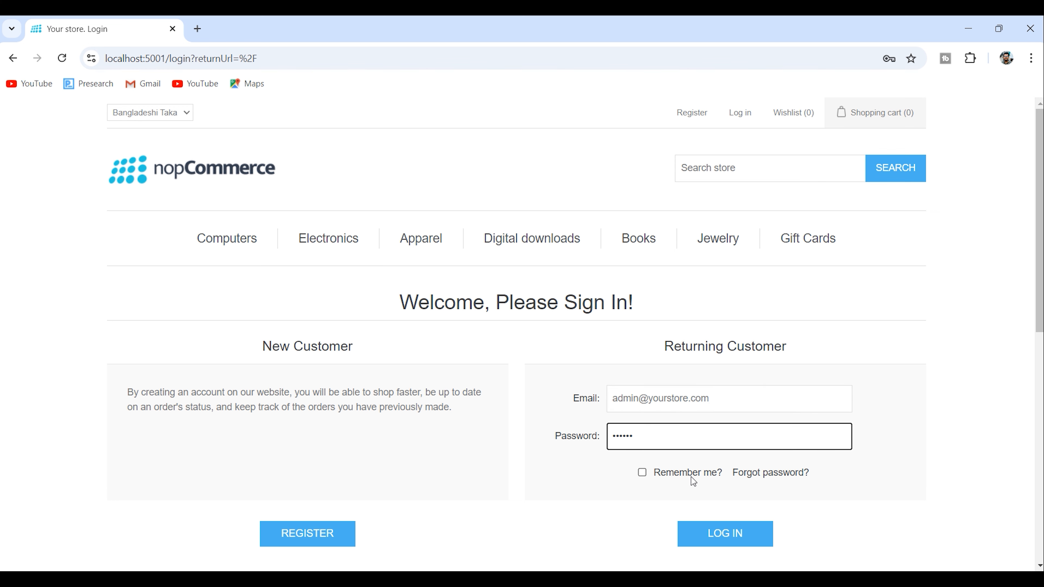
pyautogui.scroll(-2, 692, 477)
pyautogui.click(697, 469)
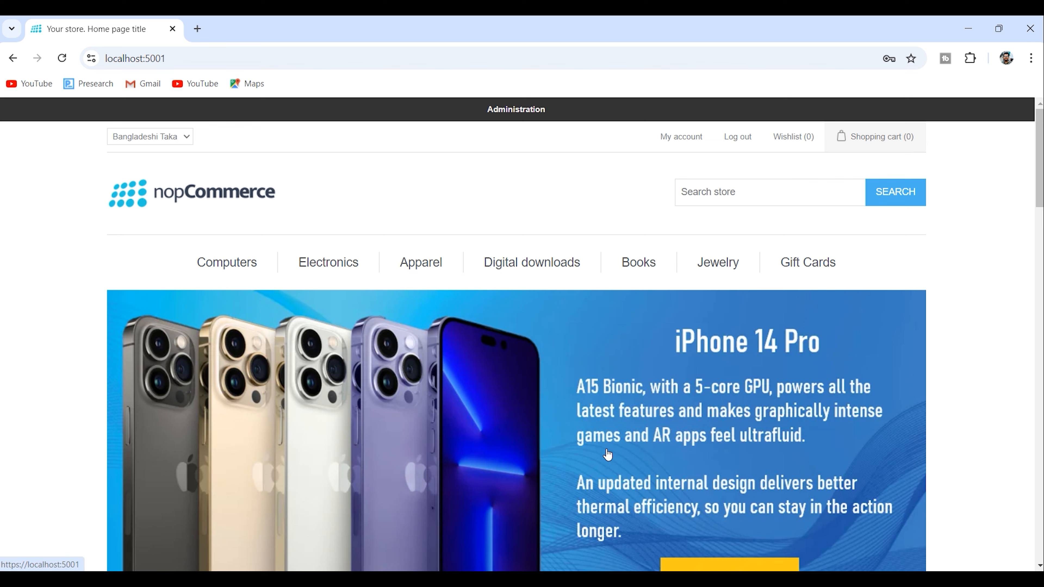
pyautogui.click(637, 251)
pyautogui.click(514, 110)
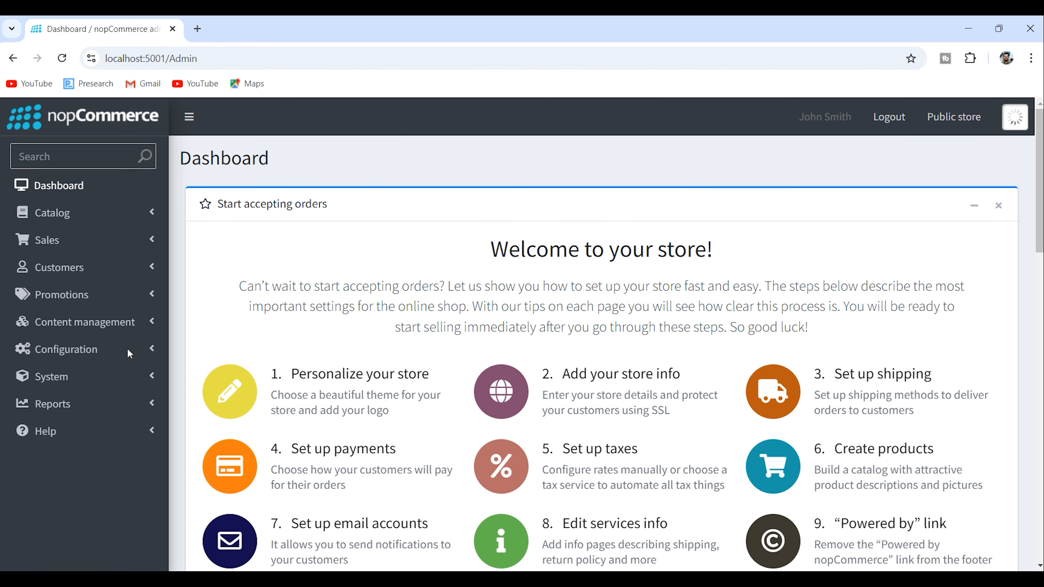
# Reactivate Google authentication in the external authentication methods list and save the change
pyautogui.click(144, 350)
pyautogui.scroll(-6, 68, 410)
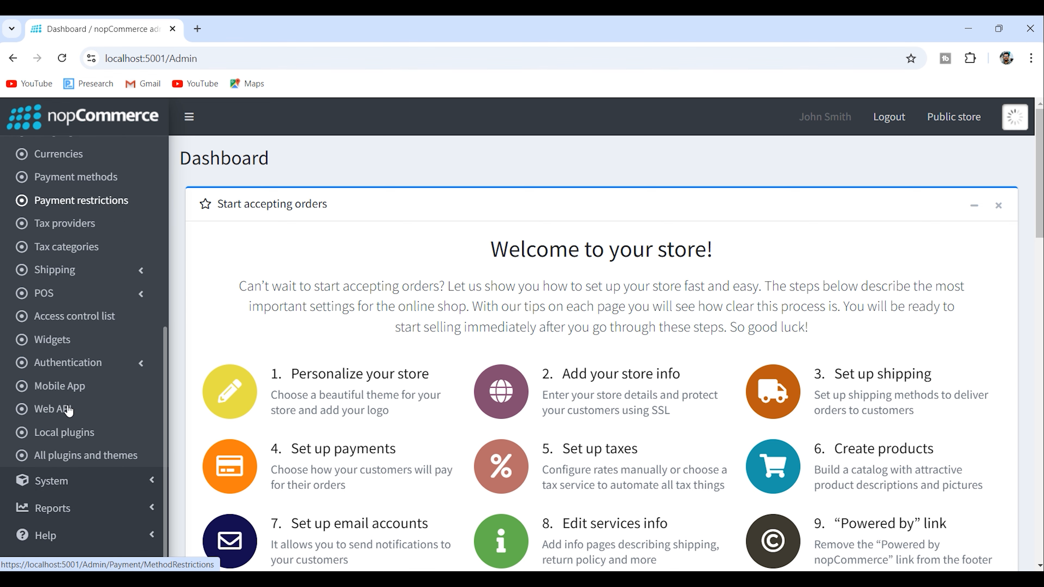
pyautogui.click(78, 368)
pyautogui.click(78, 391)
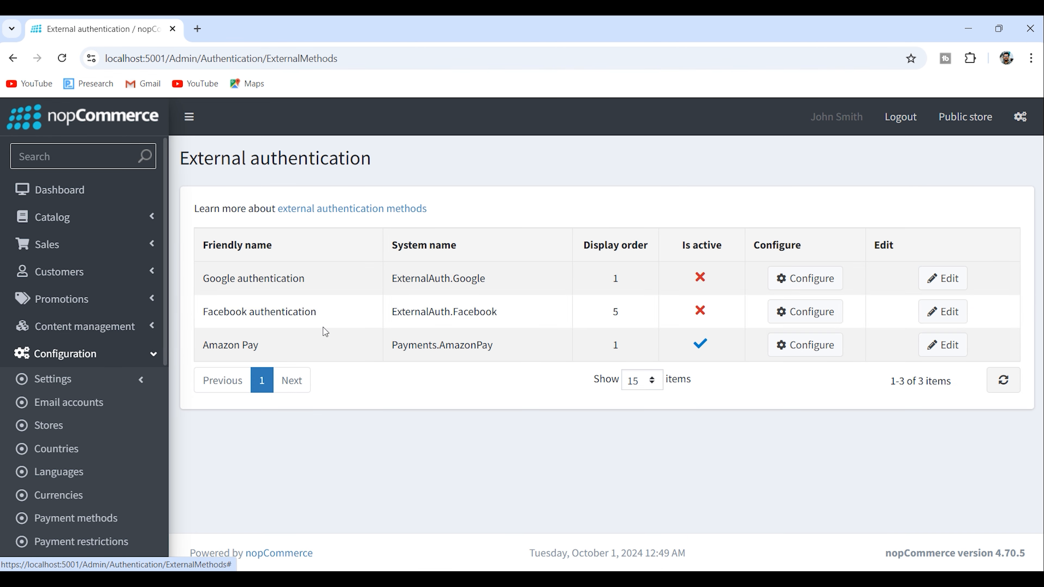
pyautogui.click(931, 278)
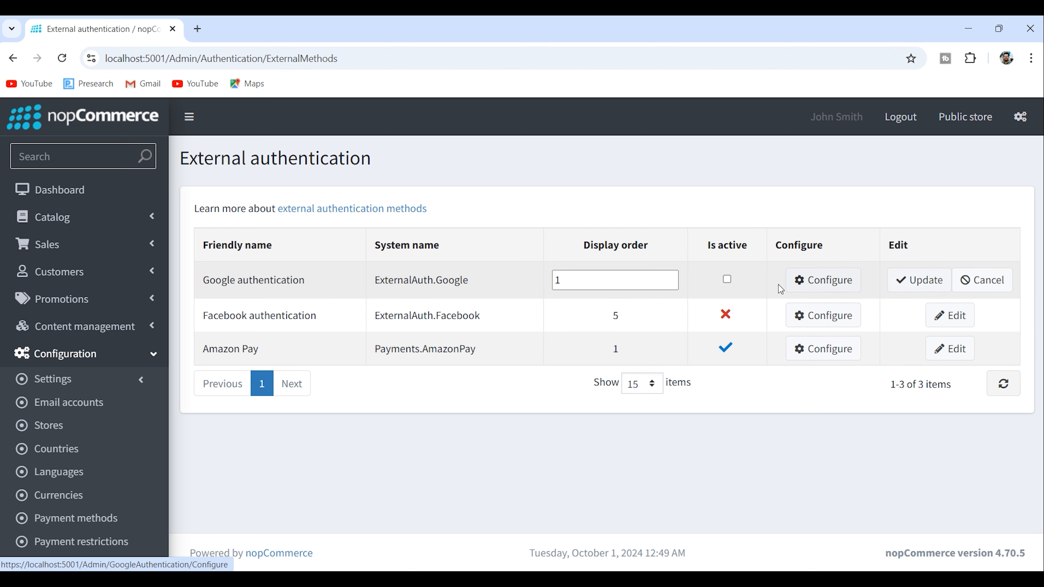
pyautogui.click(727, 280)
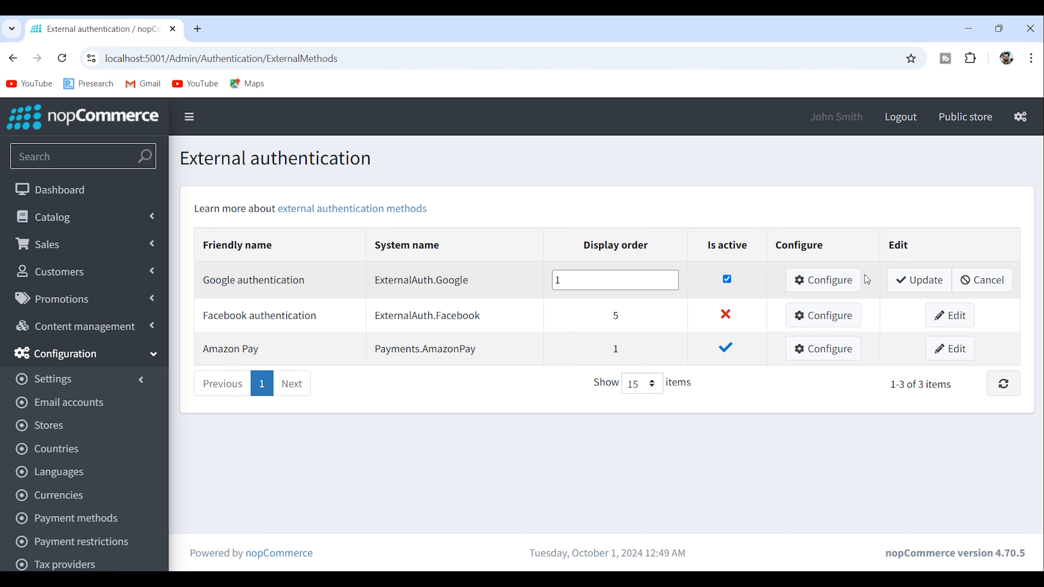
pyautogui.click(912, 284)
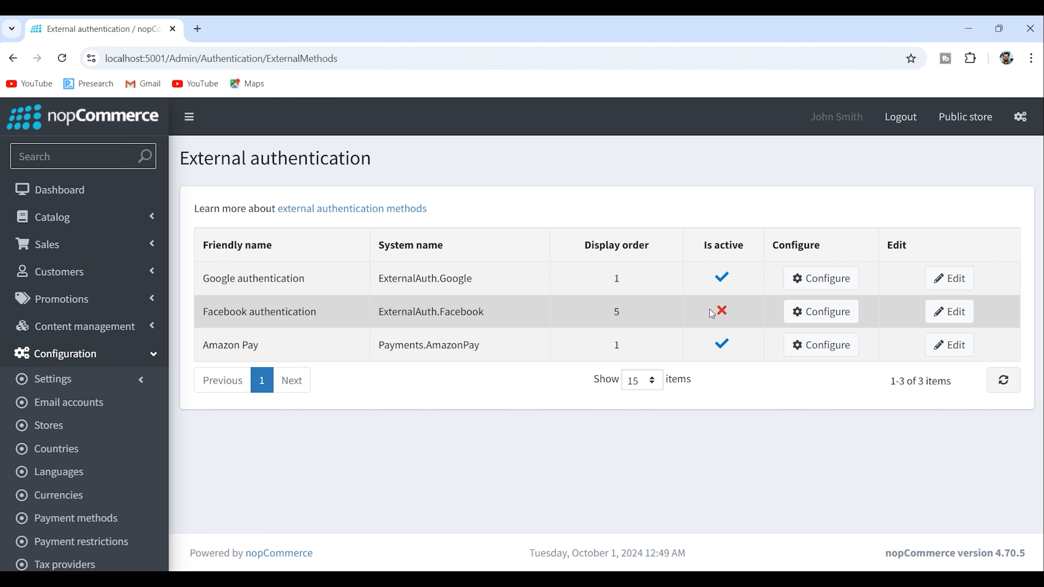
# Log out, start Google sign-in from the store's login page, choose the Google account, and consent to continue
pyautogui.click(909, 122)
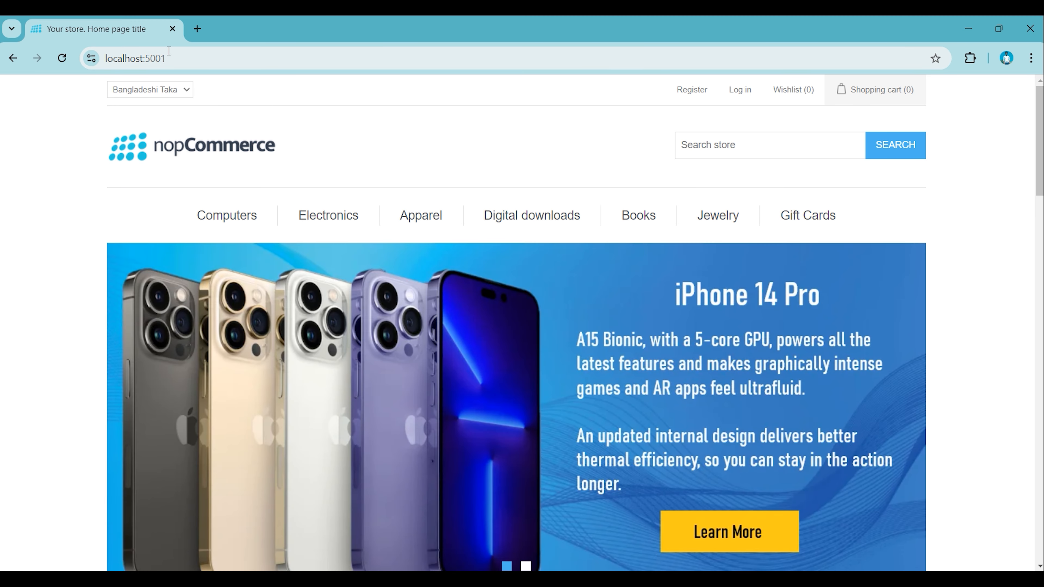
pyautogui.click(741, 93)
pyautogui.scroll(-3, 649, 351)
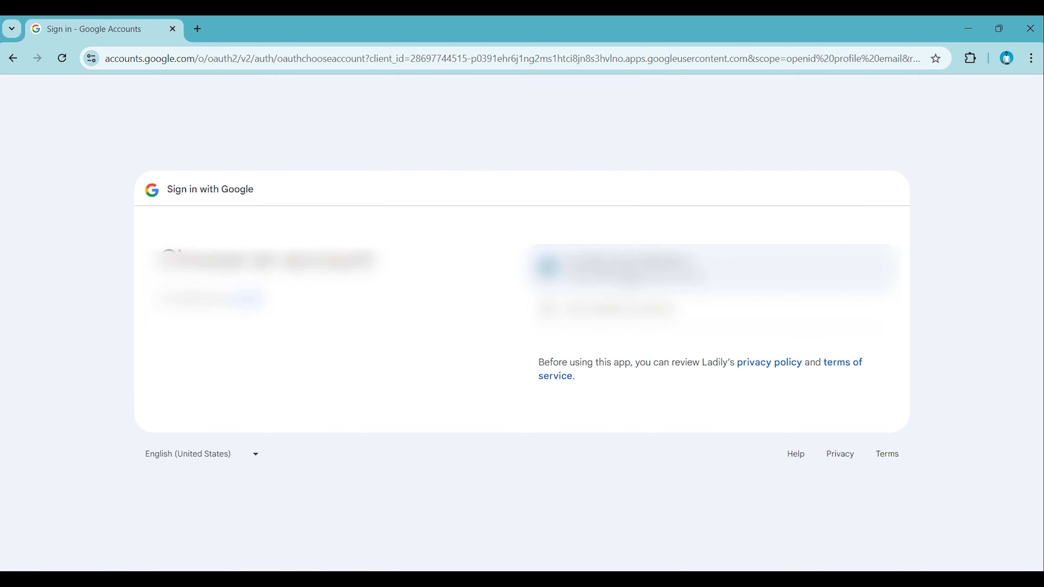
pyautogui.click(625, 268)
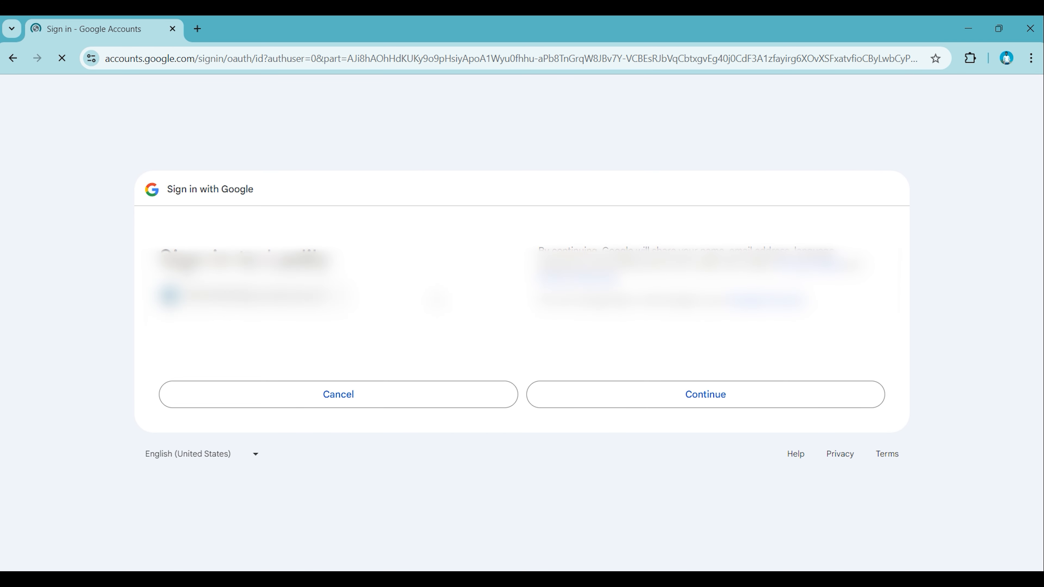
pyautogui.click(643, 395)
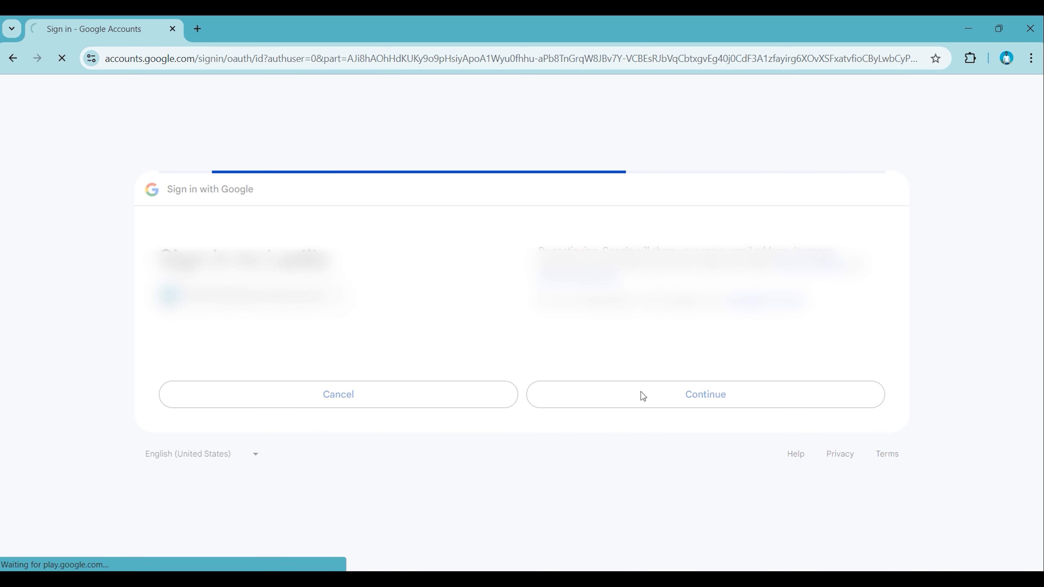